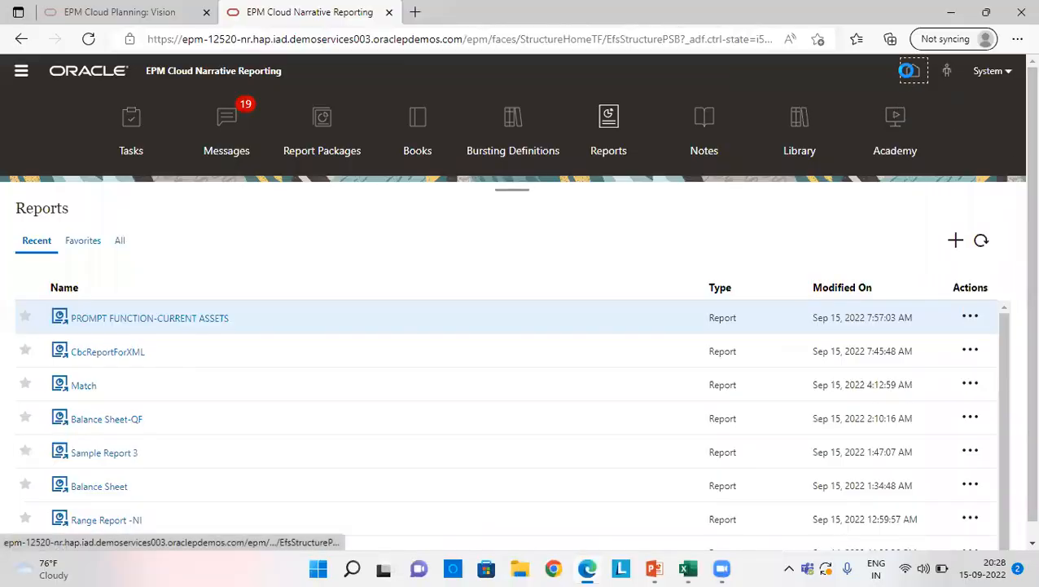
Step: Return to the home page and open the Reports list
left_click(910, 75)
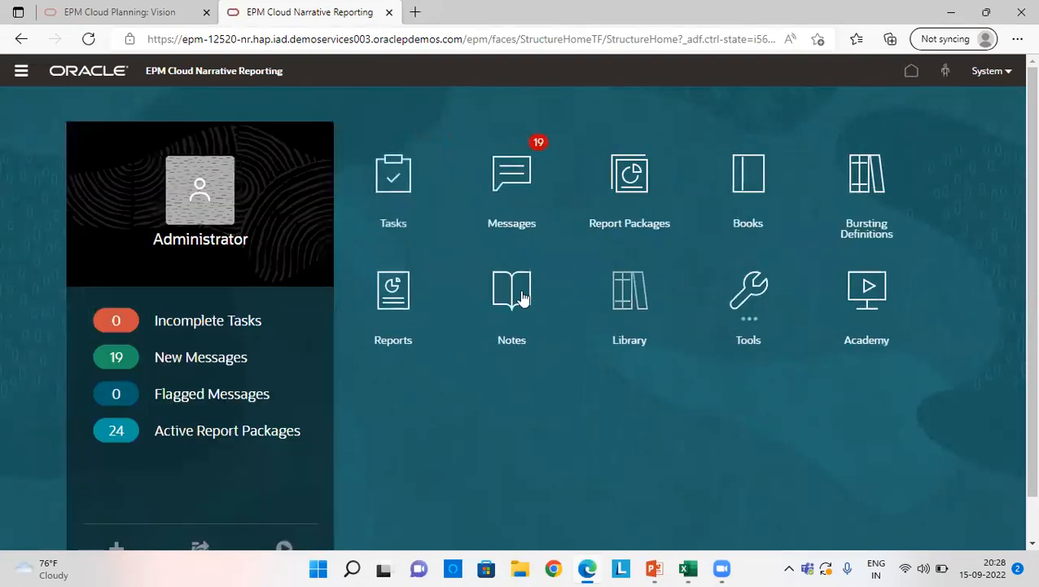
left_click(408, 304)
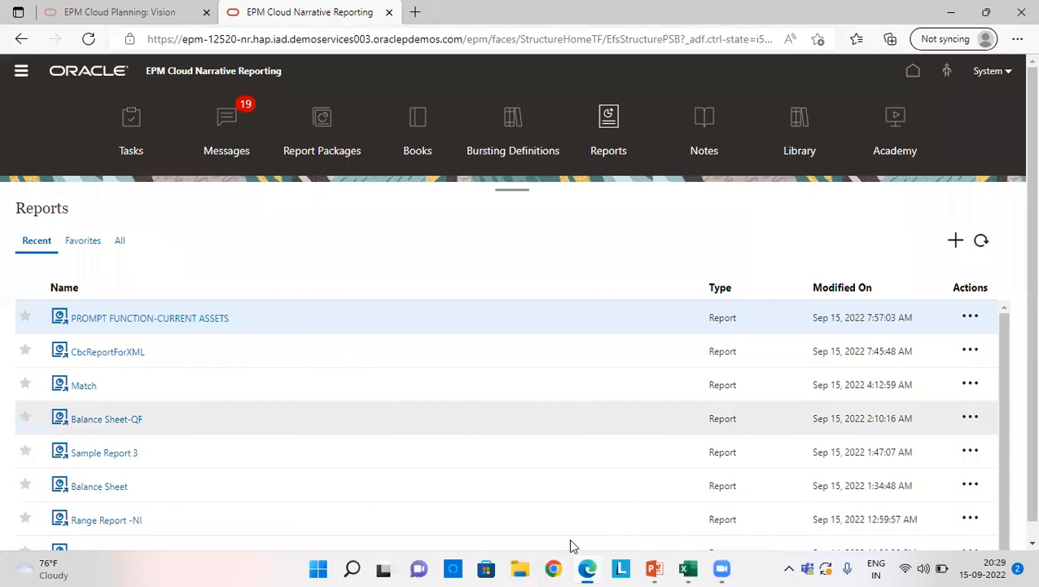
Step: Switch to Excel and examine the entity, year and period headers and the current assets accounts on the Prompt Function sheet
left_click(687, 569)
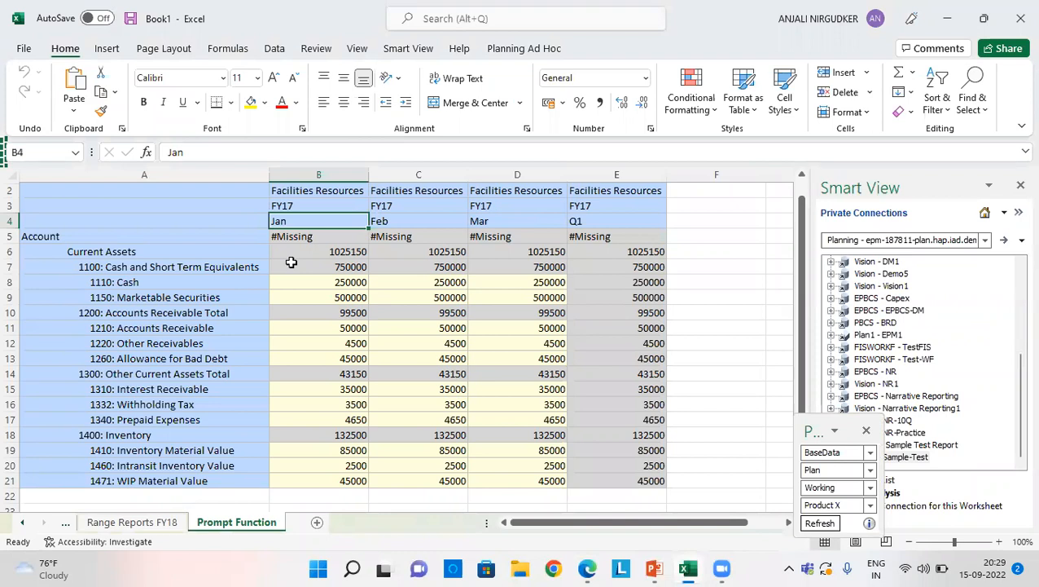
left_click(318, 189)
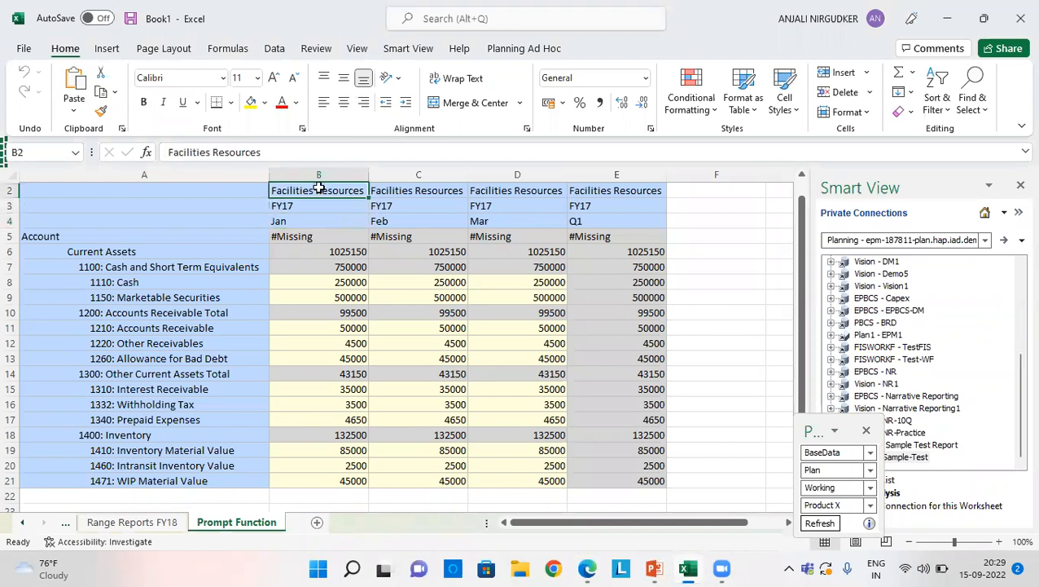
key("Down")
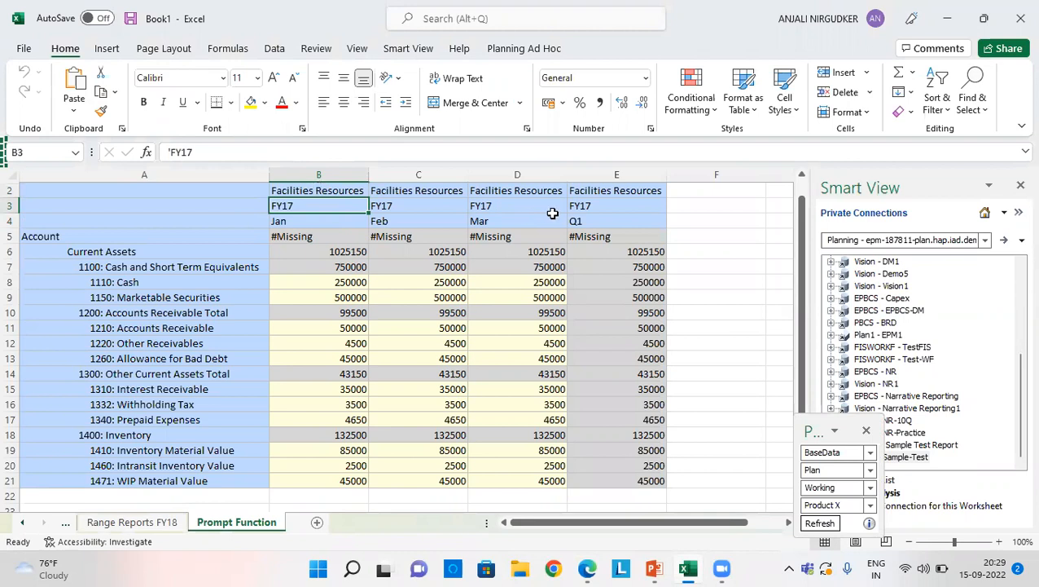
left_click(599, 220)
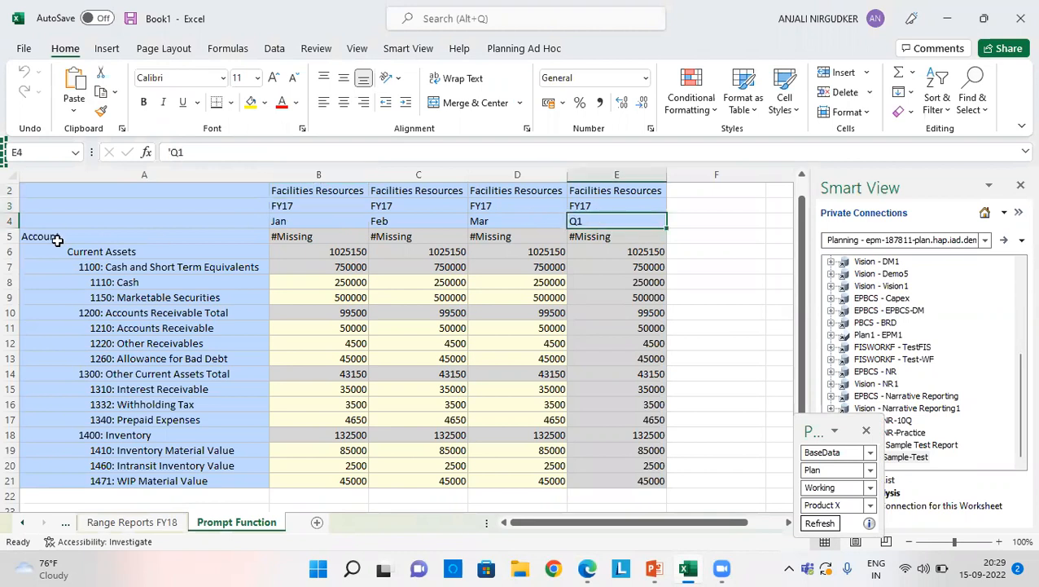
scroll(153, 358, "down", 2)
scroll(154, 357, "up", 2)
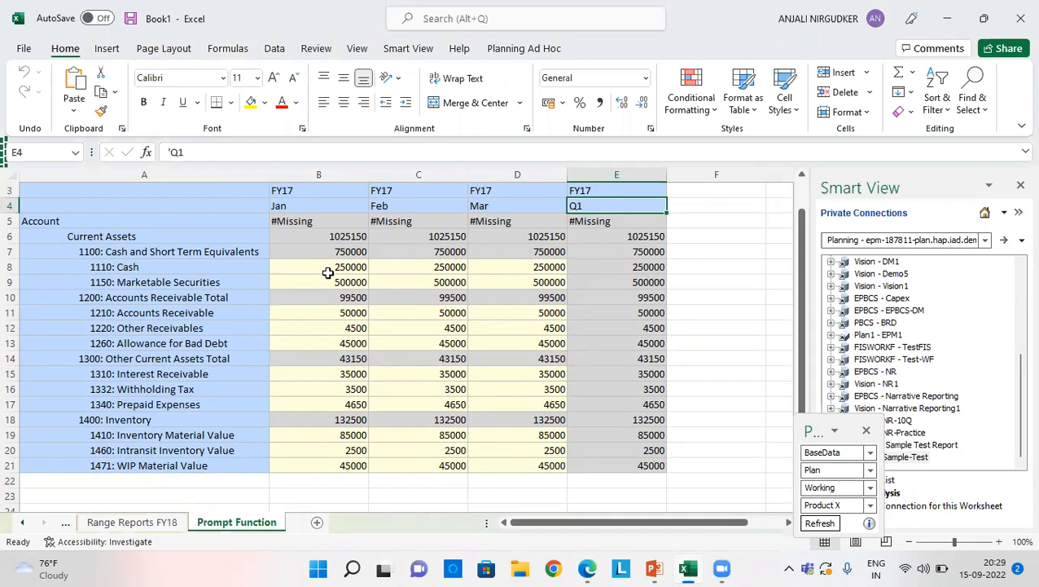
Step: In Edge, open the PROMPT FUNCTION-CURRENT ASSETS report and answer its prompts with entity 110 and product P_100
left_click(589, 568)
left_click(213, 324)
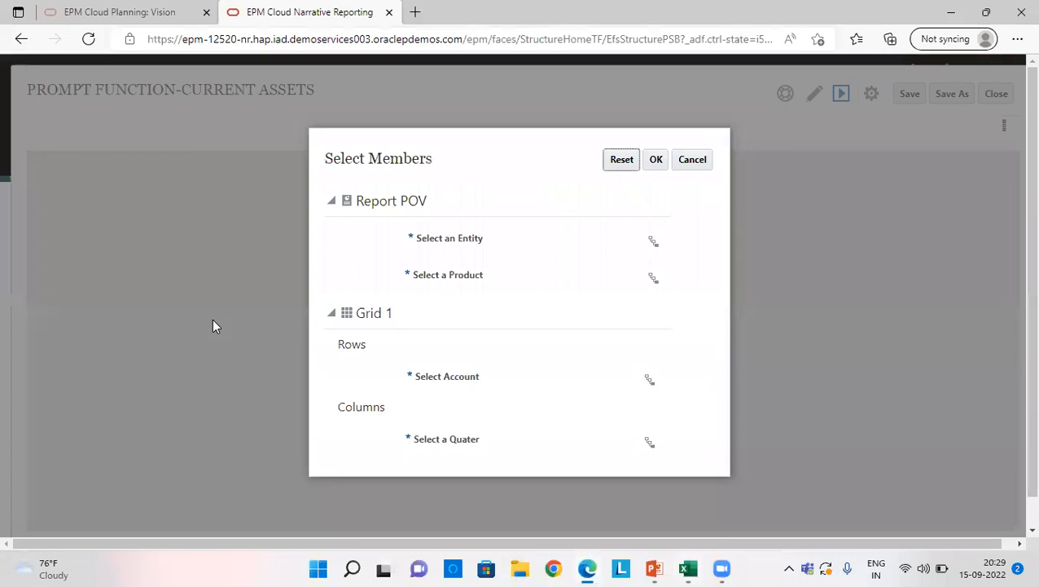
left_click(654, 240)
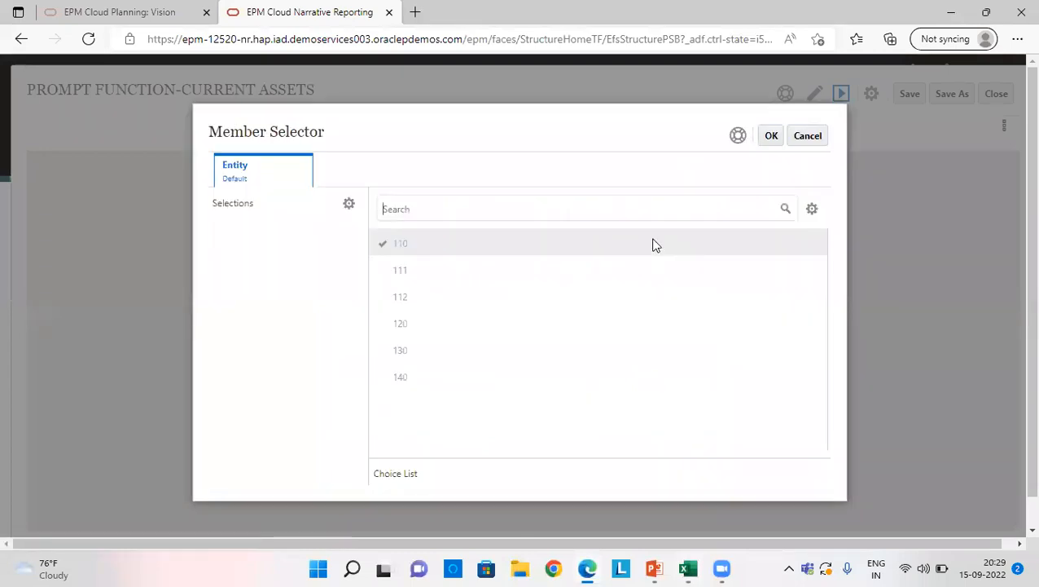
left_click(384, 245)
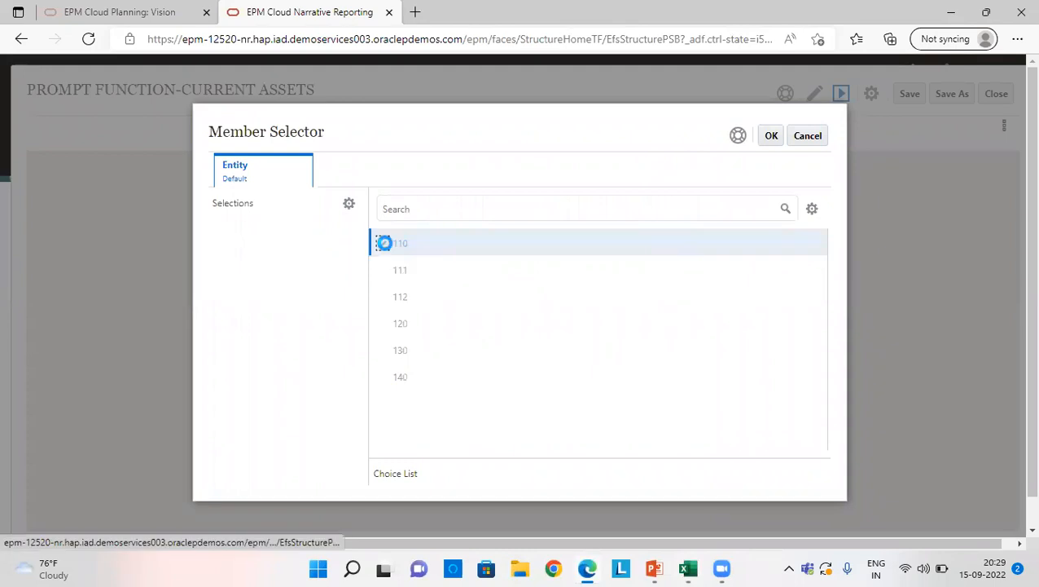
left_click(773, 136)
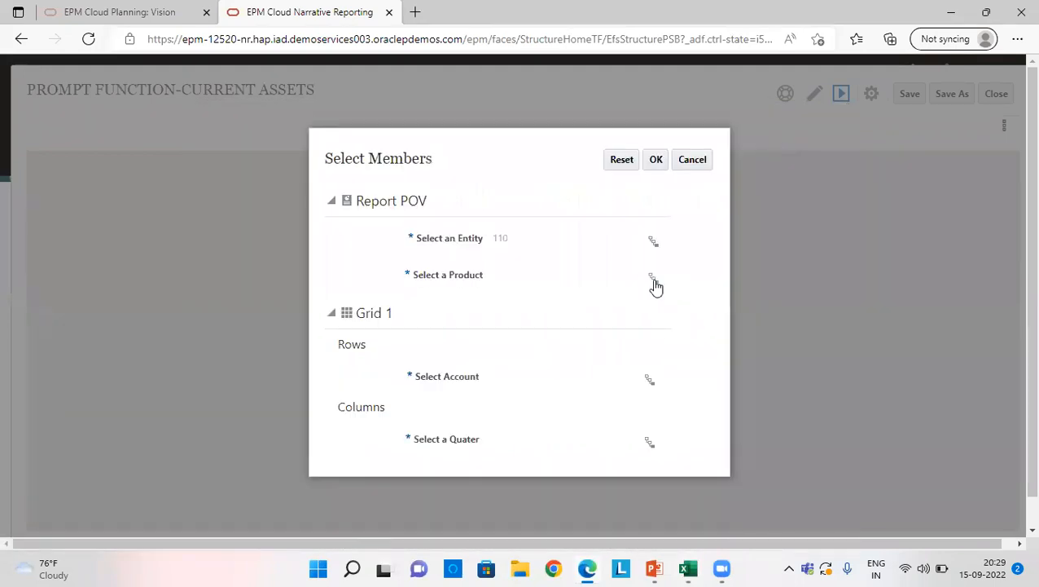
left_click(655, 280)
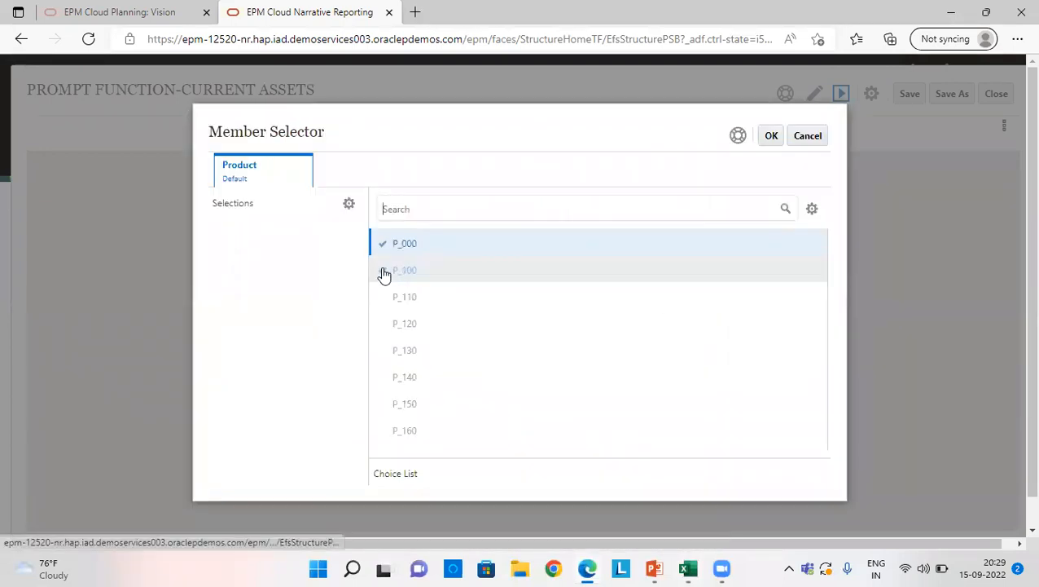
left_click(385, 270)
left_click(773, 137)
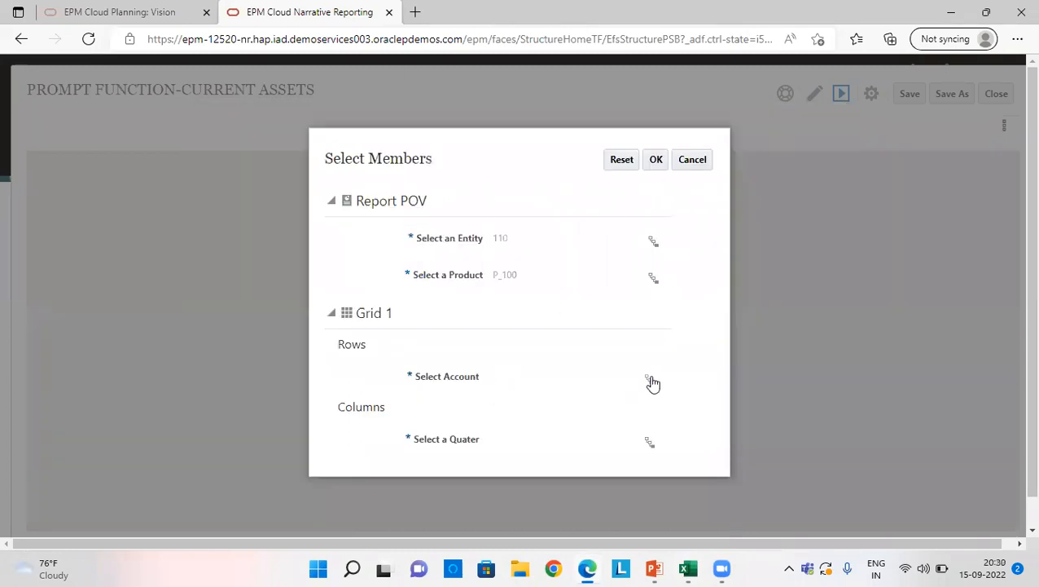
Step: For the account prompt, choose accounts 1110, 1150, 1210, 1220, 1260, 1310 and 1332
left_click(652, 380)
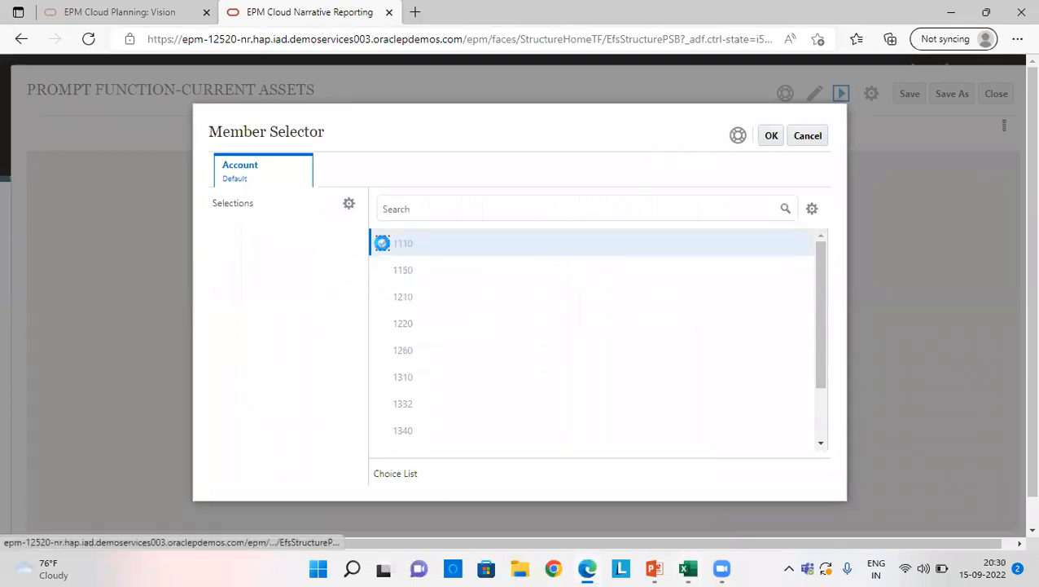
left_click(383, 243)
left_click(389, 272)
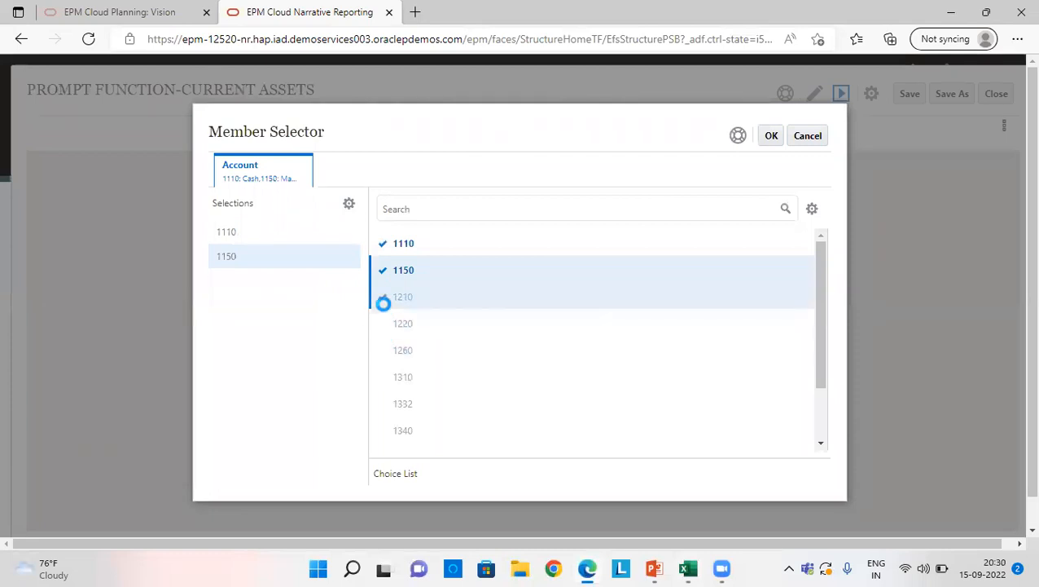
left_click(383, 302)
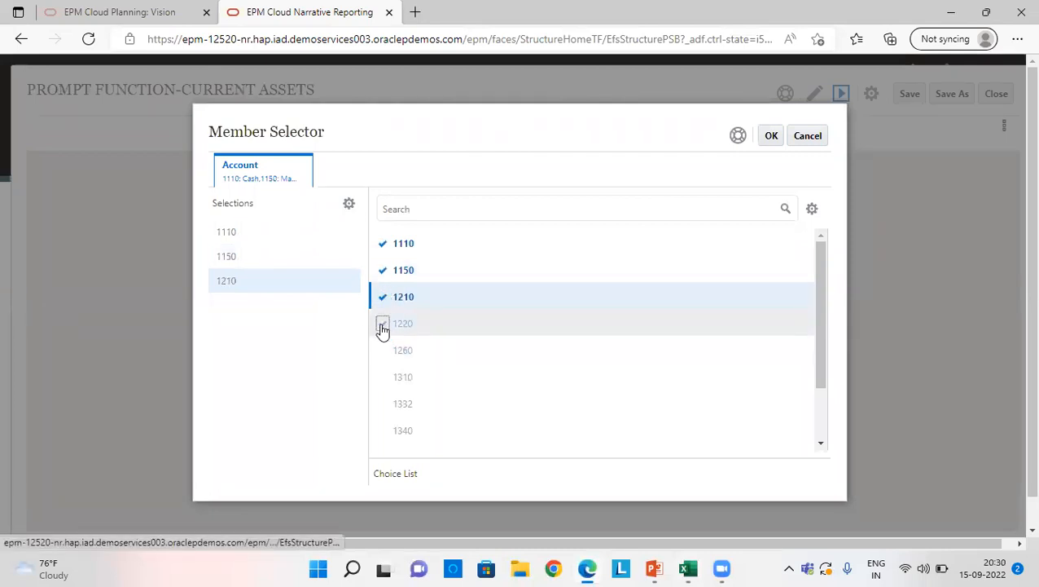
left_click(383, 326)
left_click(383, 352)
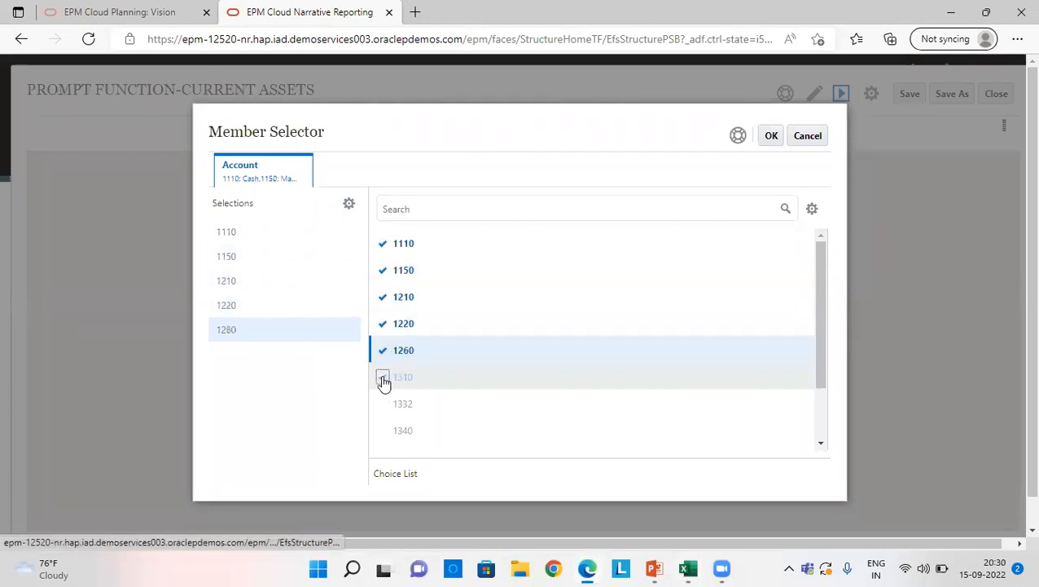
left_click(382, 378)
left_click(383, 403)
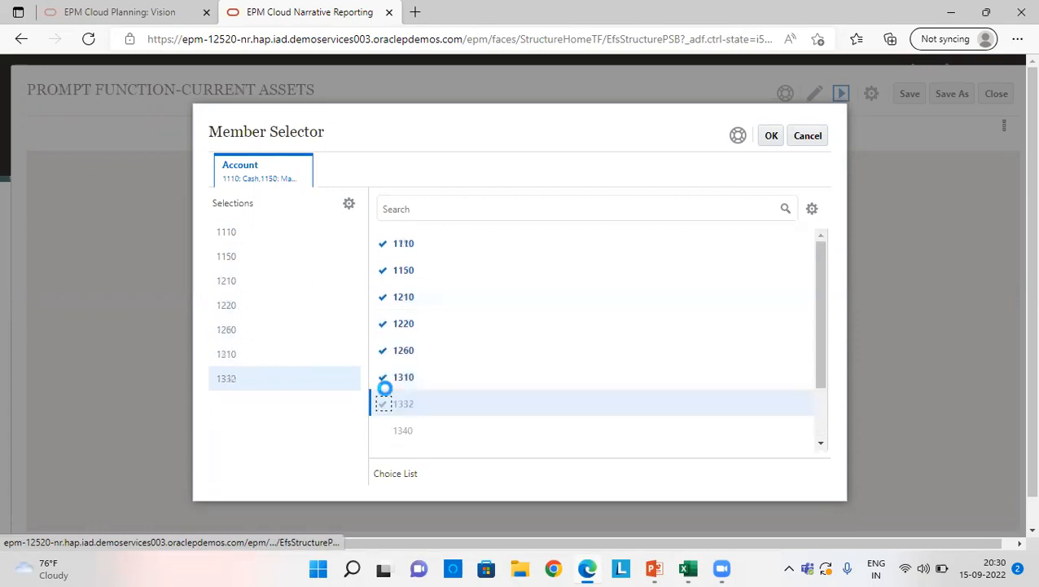
Step: Add accounts 1340 and 1410 to the selection, include 1310 again, and accept the account selection
scroll(386, 422, "down", 1)
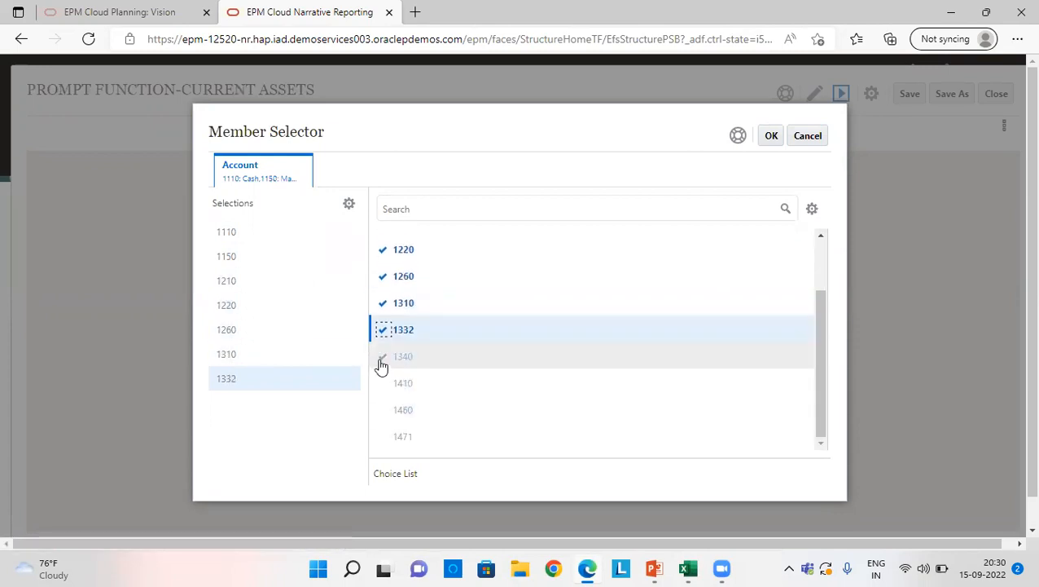
left_click(383, 356)
left_click(384, 378)
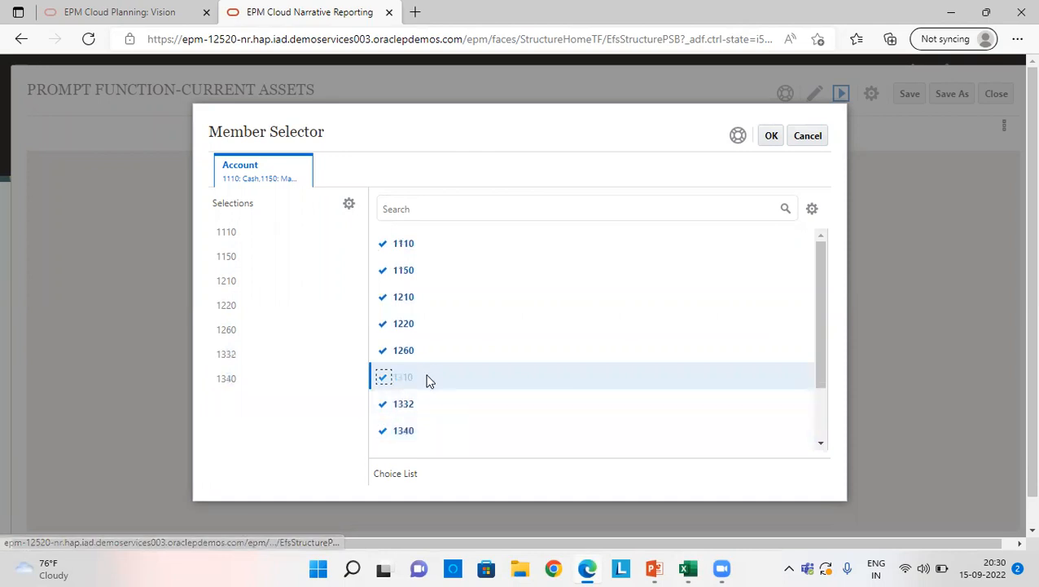
left_click(383, 391)
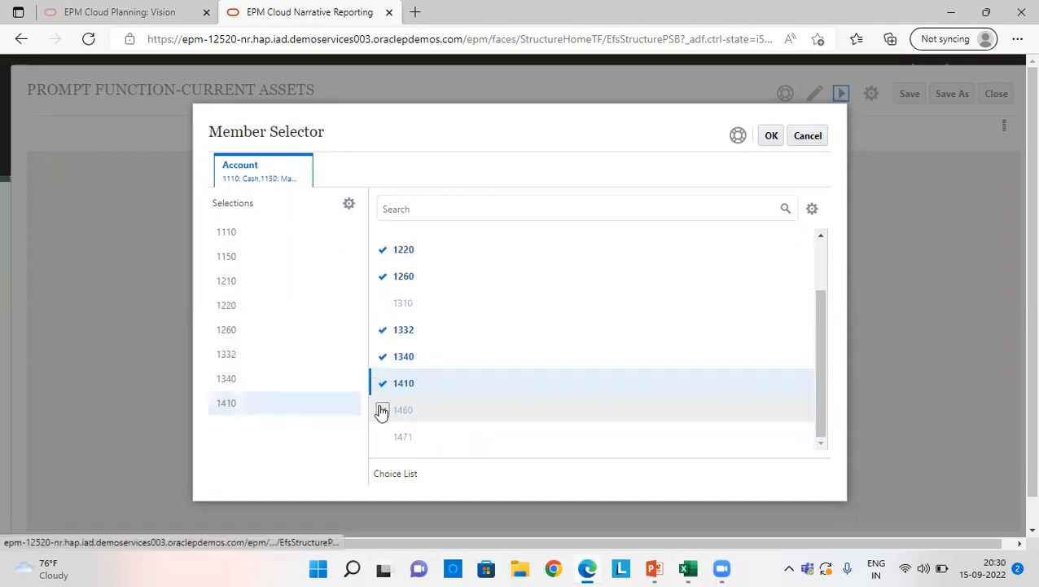
left_click(385, 440)
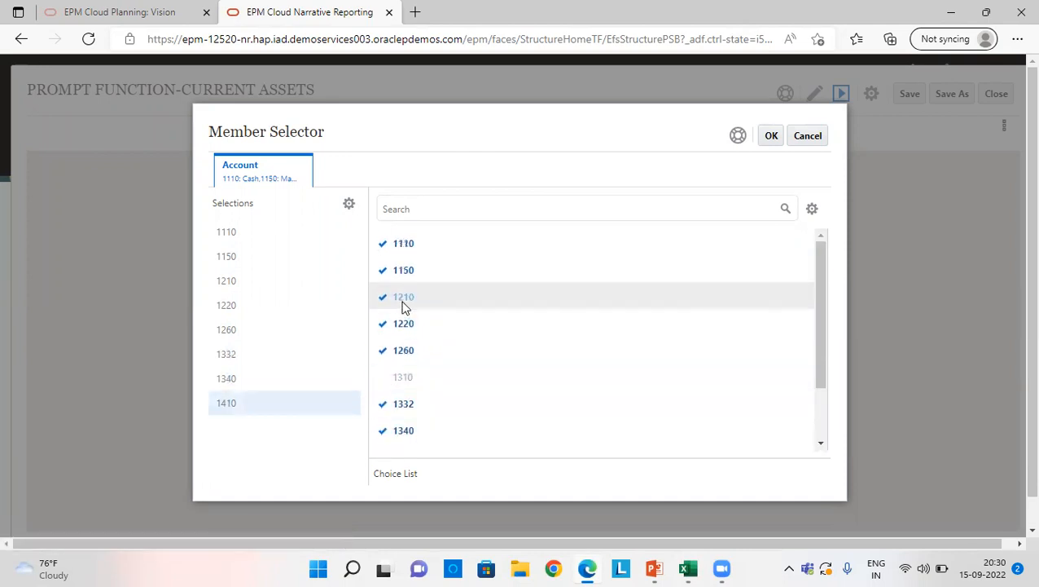
left_click(383, 379)
left_click(766, 136)
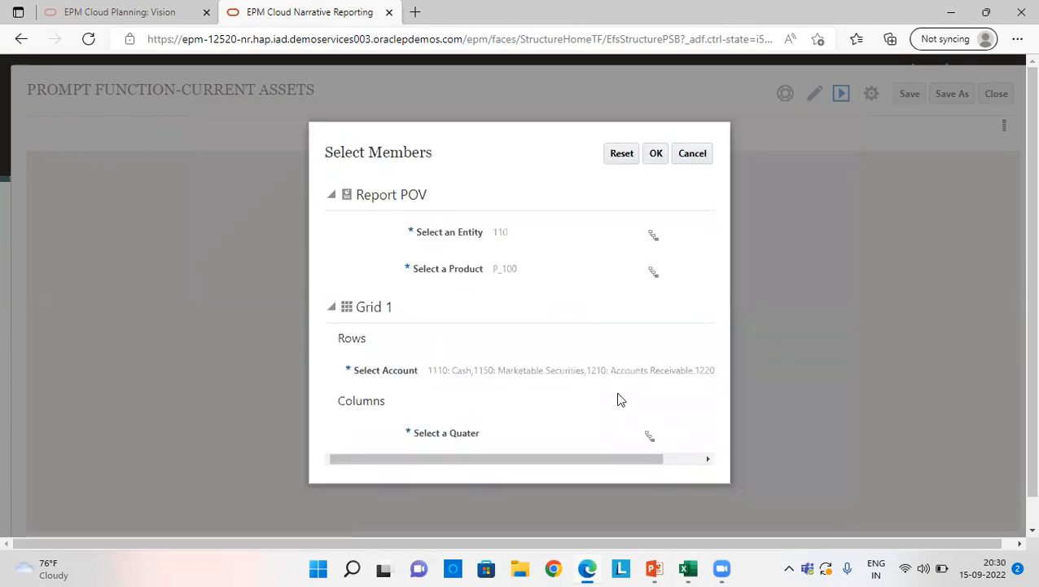
Step: Choose Q1 for the quarter prompt and run the report with the selected members
left_click(650, 434)
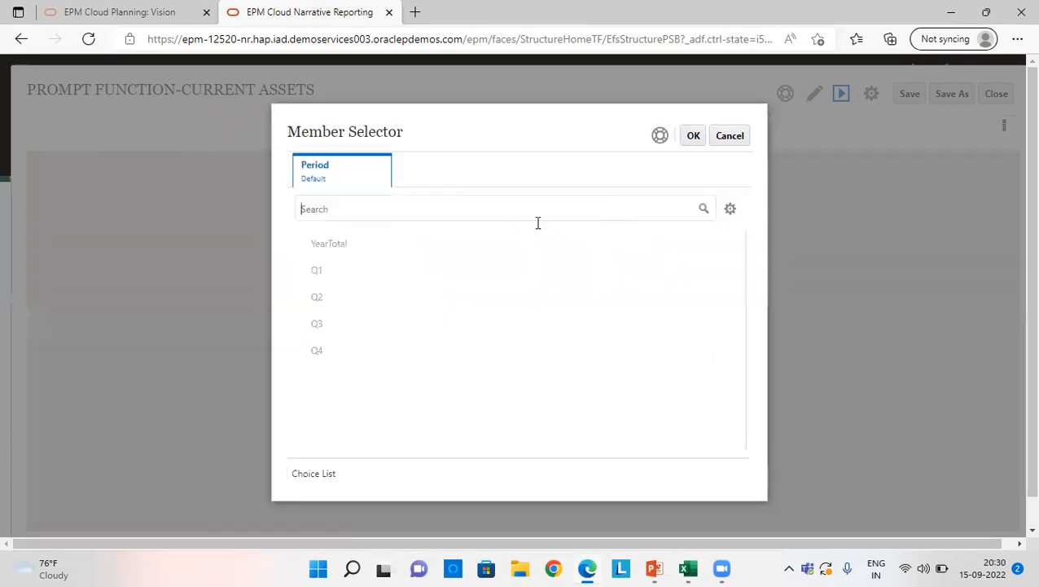
left_click(302, 274)
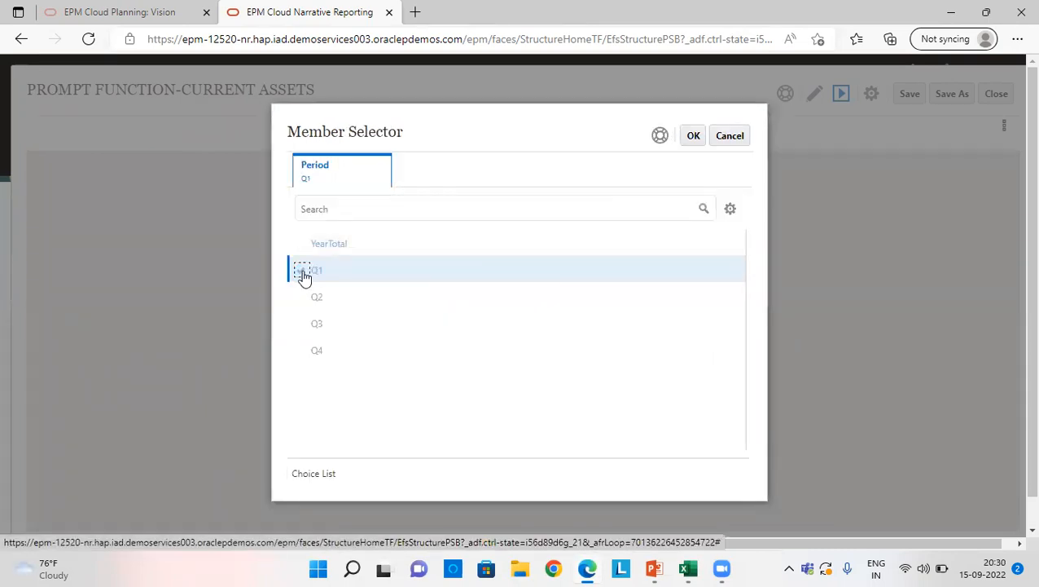
left_click(694, 136)
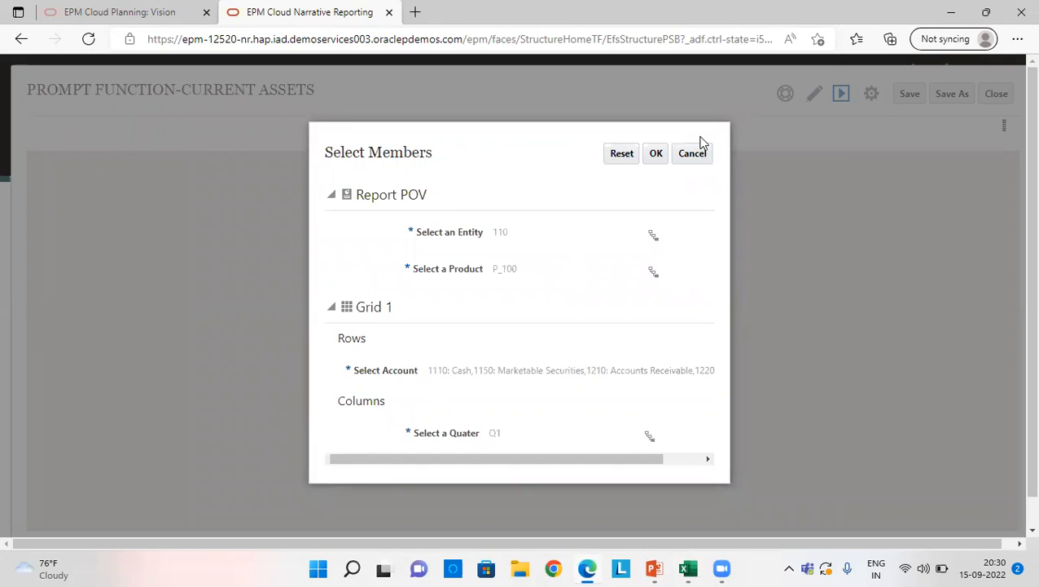
left_click(657, 156)
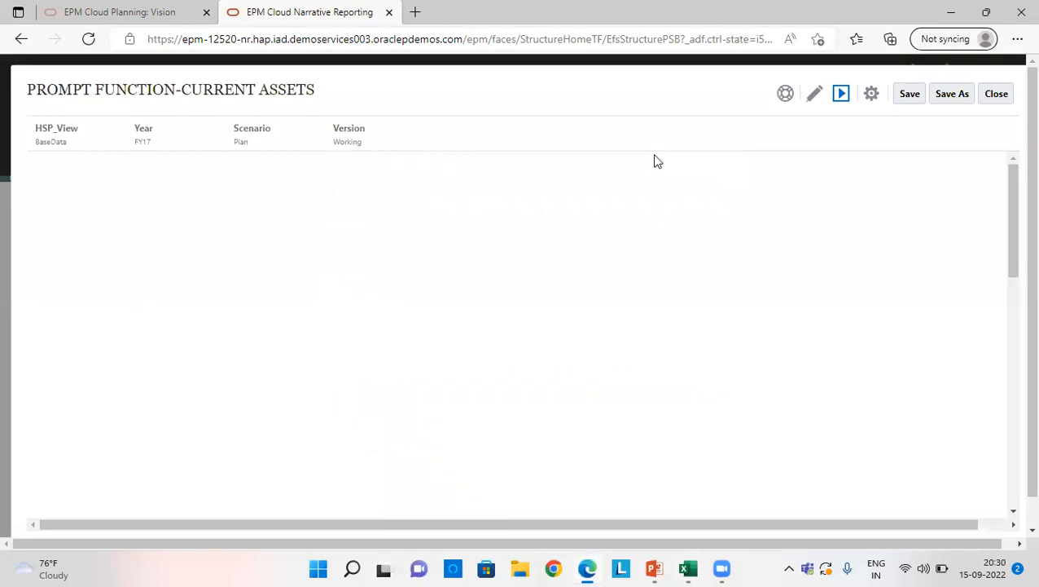
Step: Put the report in edit mode, open Grid 1 for editing, and open the member selection for row 1
left_click(816, 93)
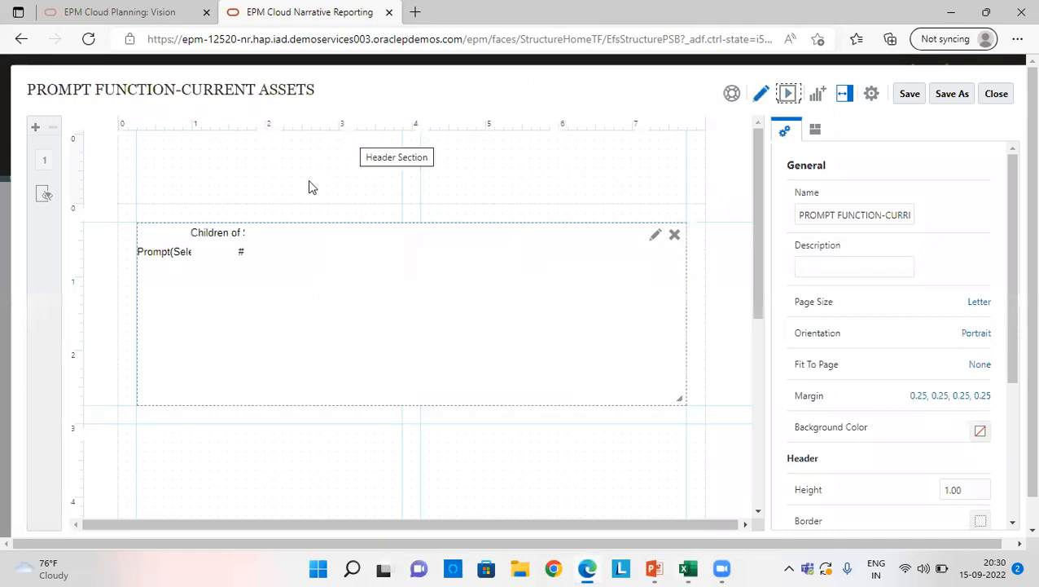
left_click(655, 235)
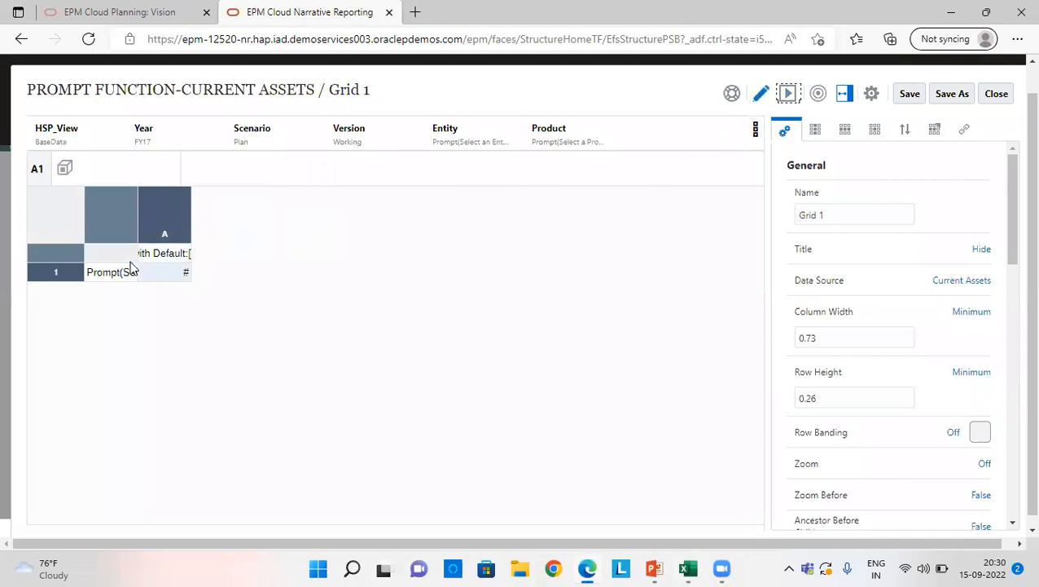
left_click(69, 273)
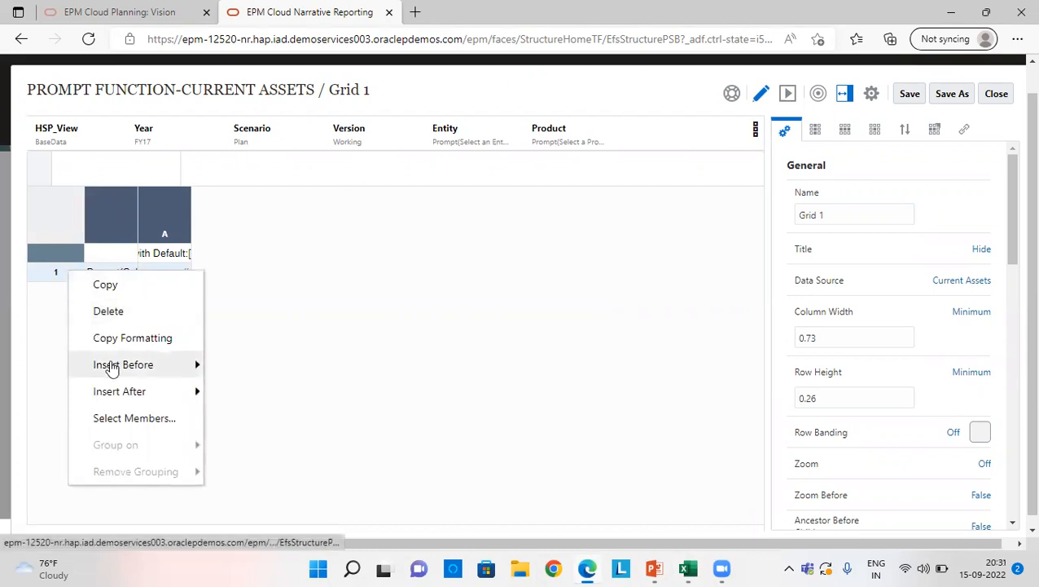
left_click(120, 418)
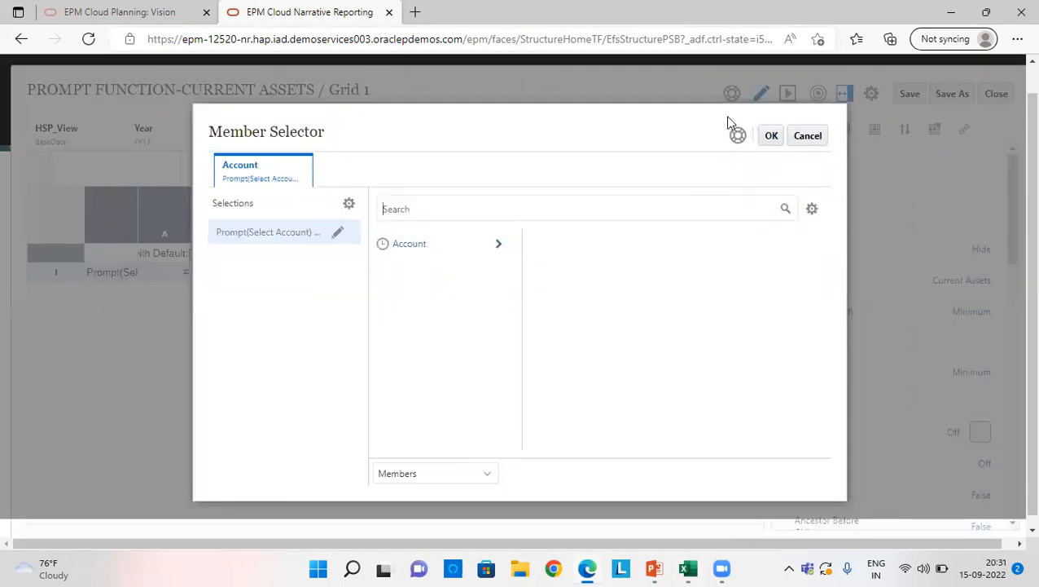
Step: Reduce the browser from full size to a smaller window and switch the account member selector from Members to Functions
key("ctrl+a")
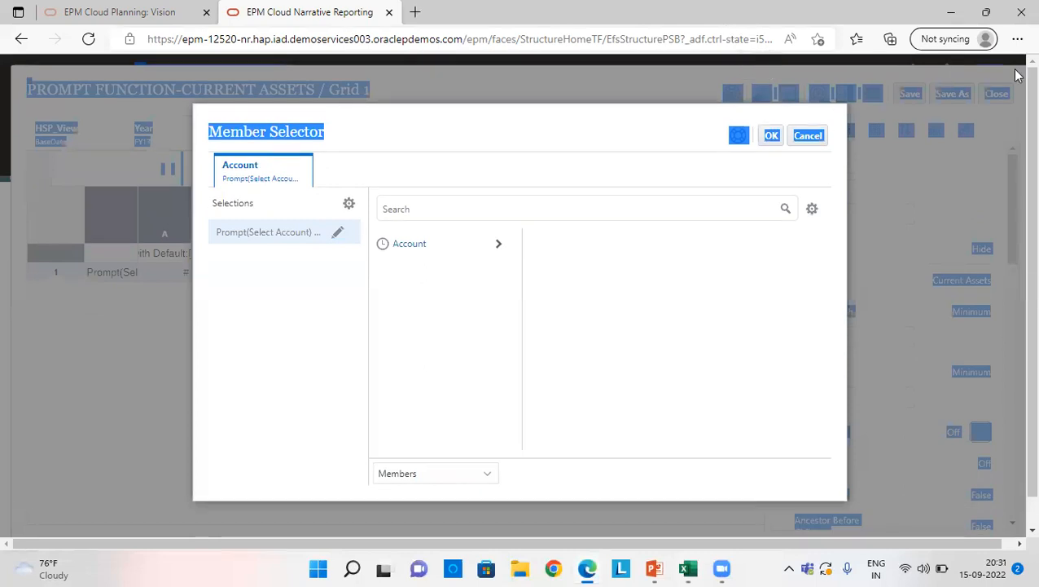
left_click(986, 12)
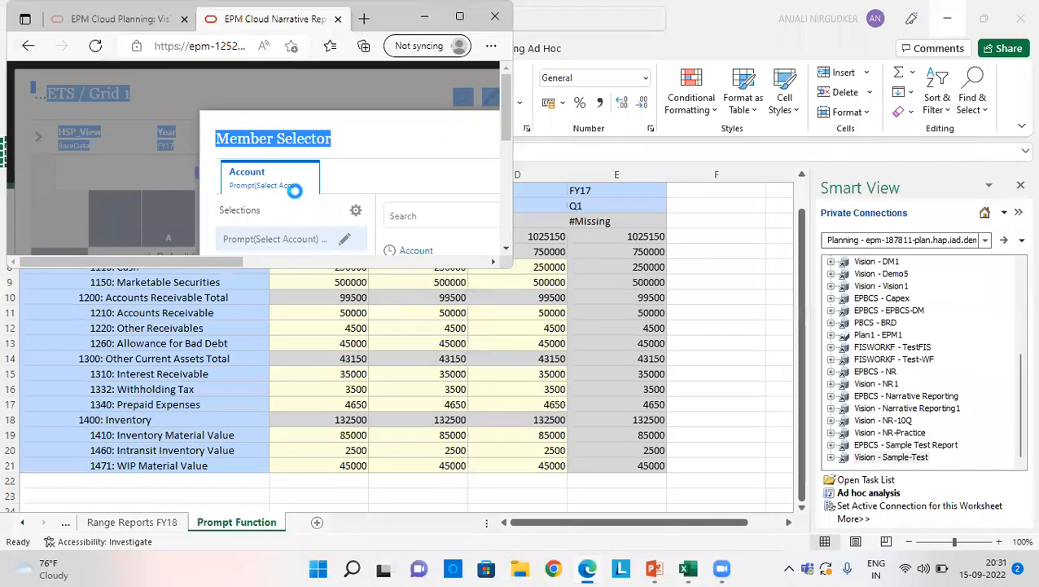
left_click(453, 187)
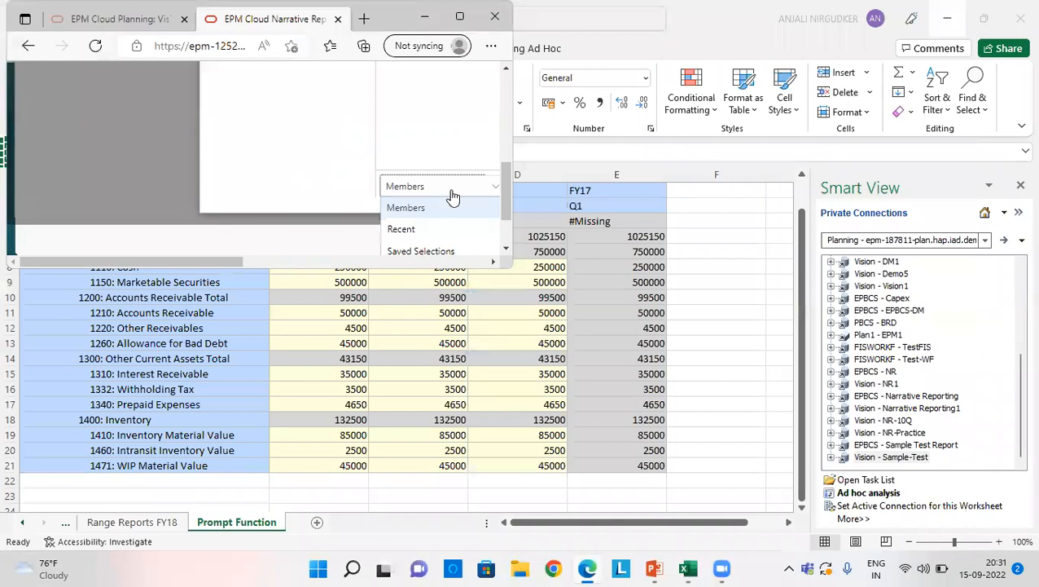
left_click(425, 206)
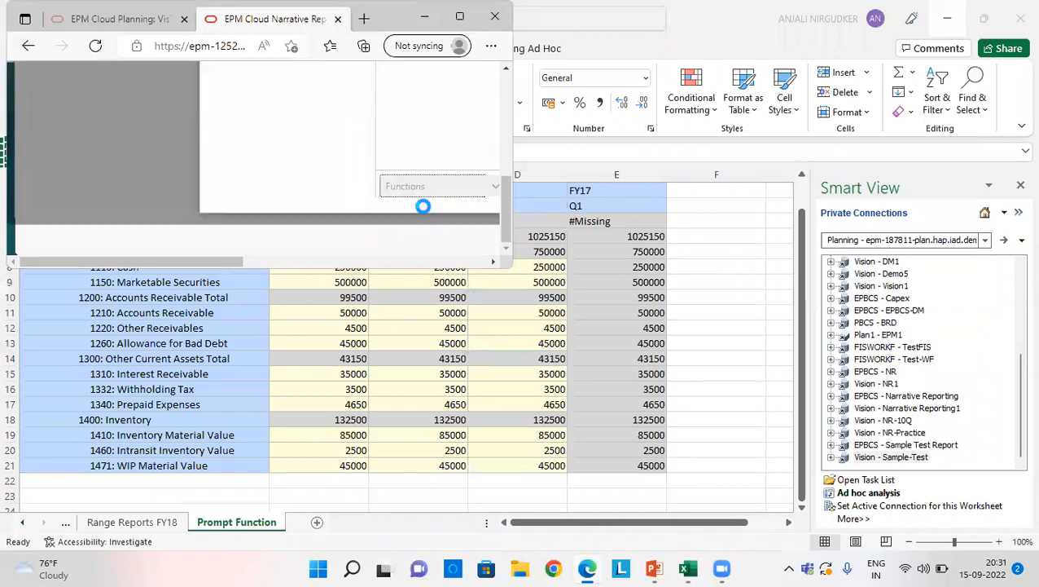
Step: Restore the browser to full size and open the Prompt function's parameters in the account member selector
left_click(459, 16)
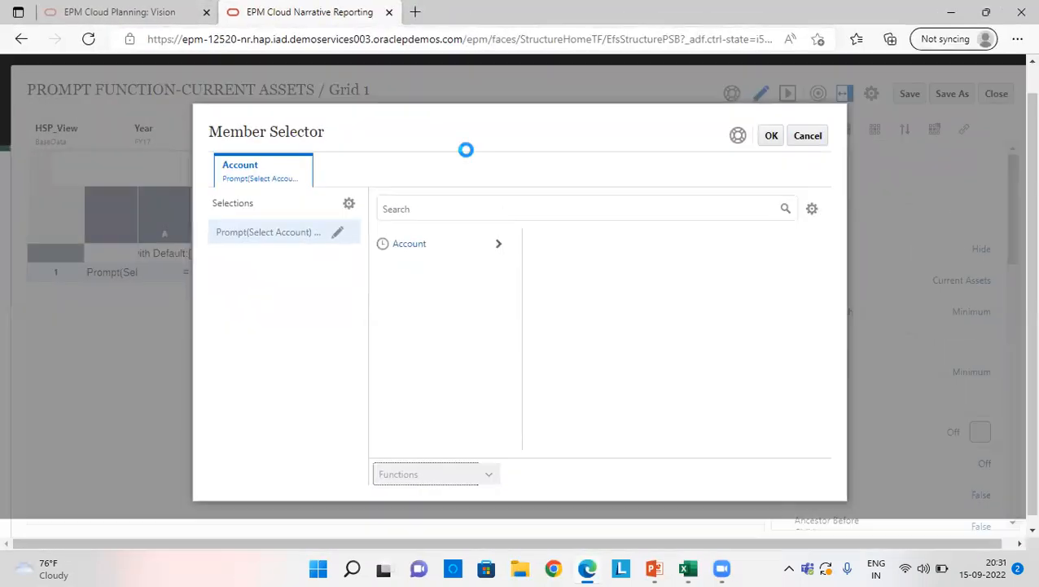
scroll(434, 327, "down", 5)
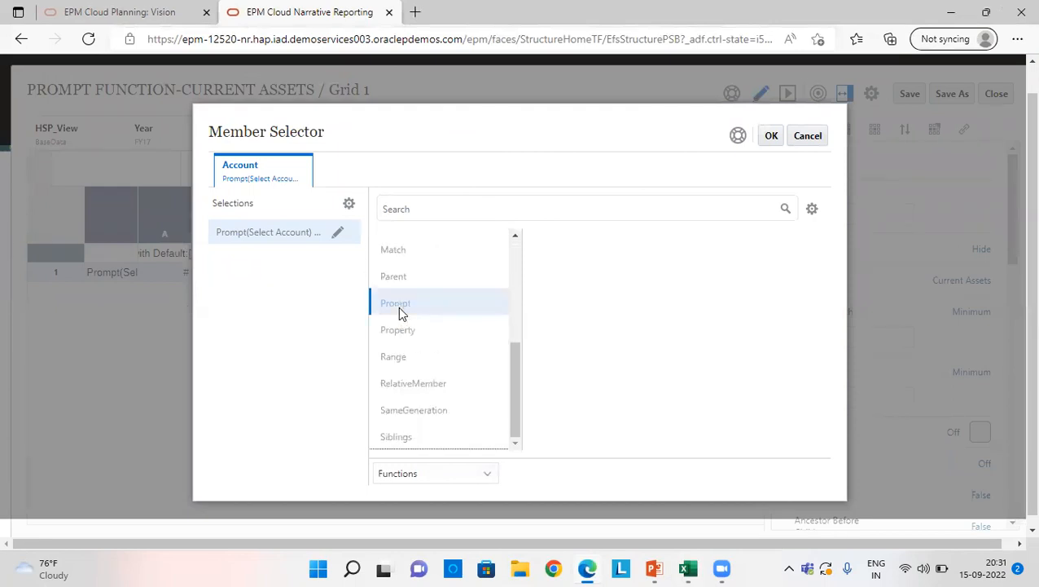
left_click(399, 312)
left_click(729, 273)
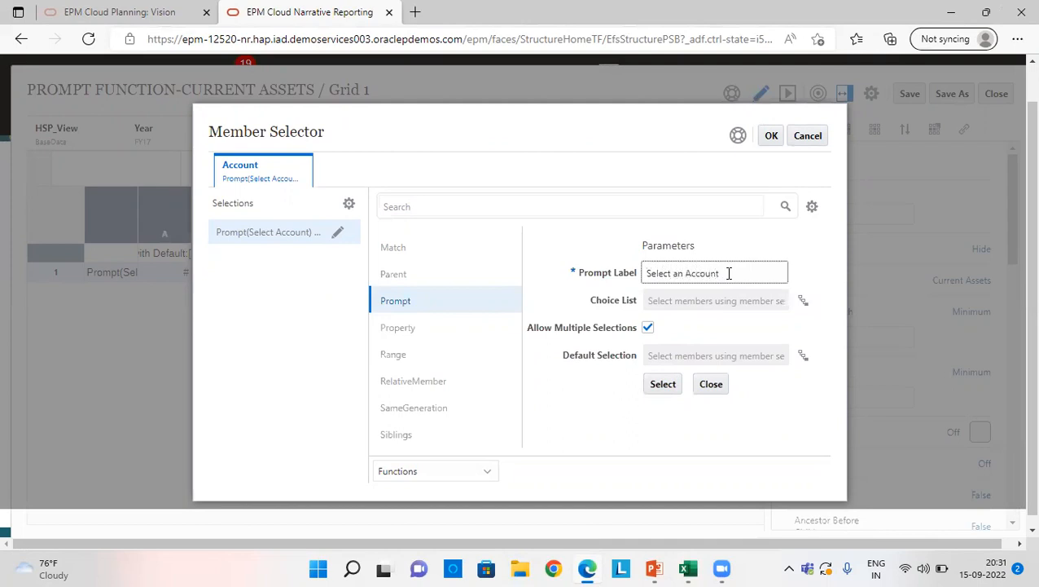
Step: Browse the prompt's choice list through BS and 1001, view the functions offered for 1010, and close the list and account selector
left_click(803, 299)
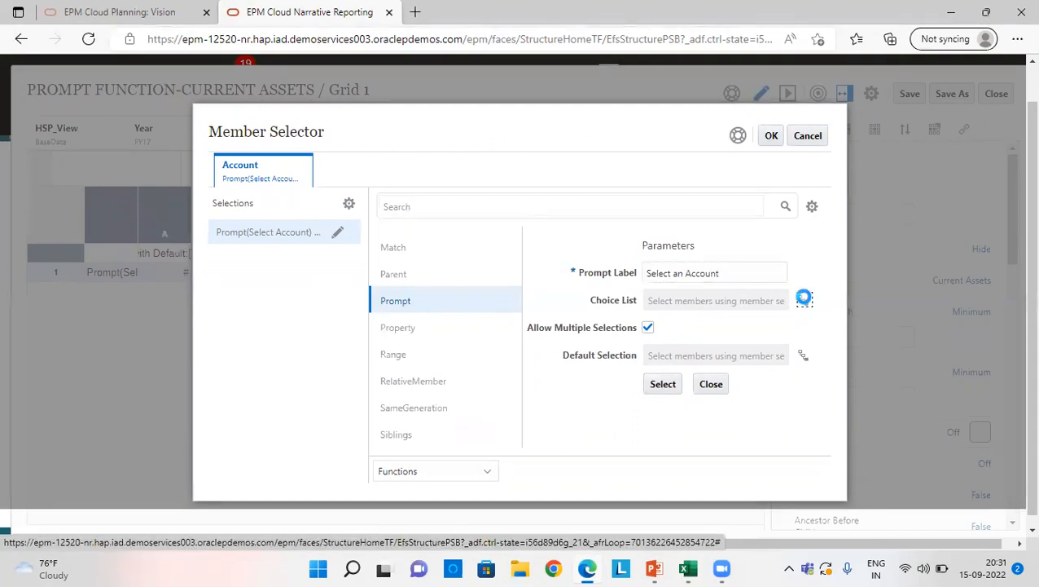
left_click(500, 245)
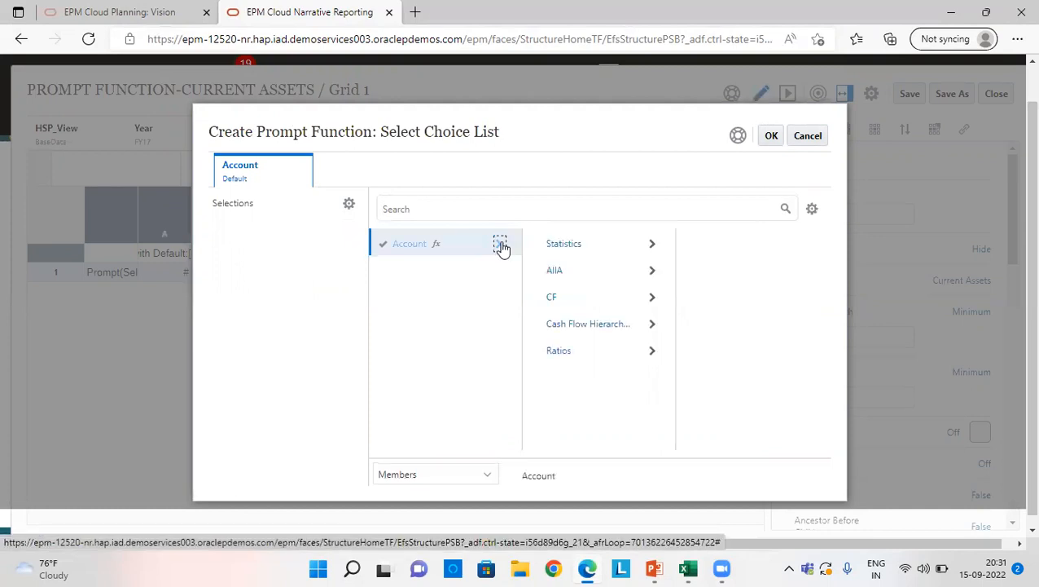
left_click(656, 272)
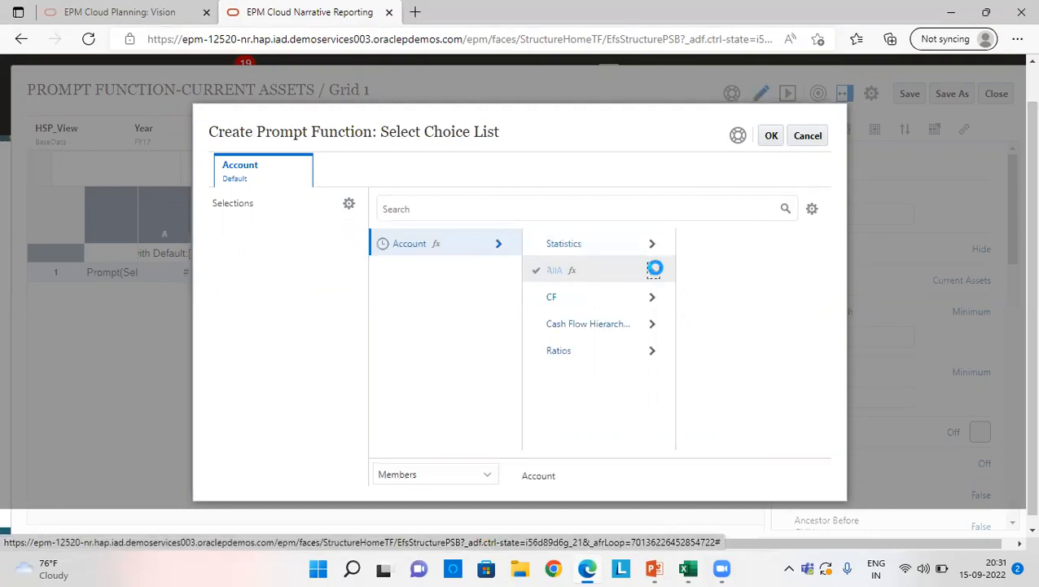
left_click(806, 245)
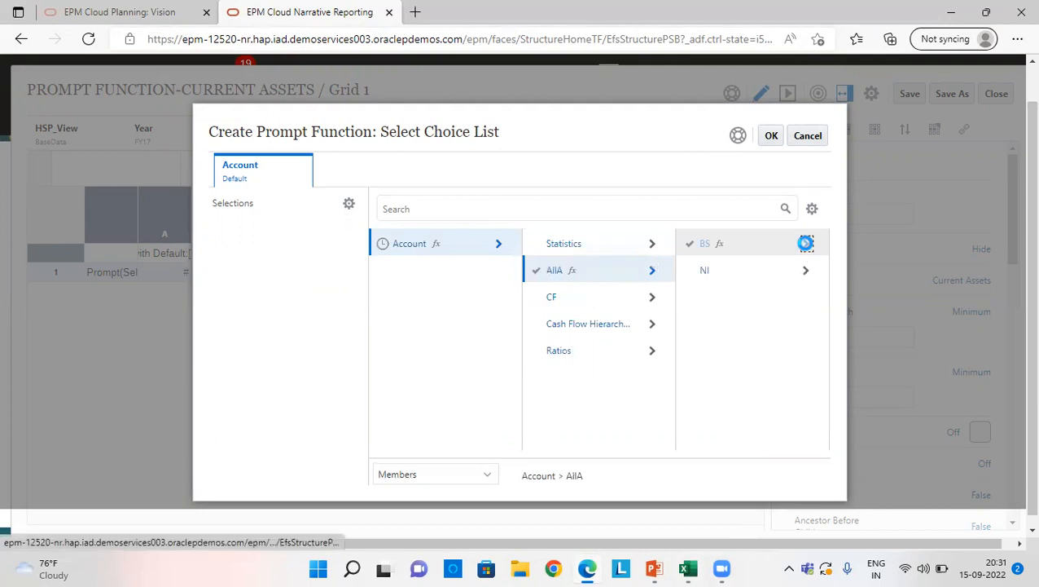
left_click(807, 239)
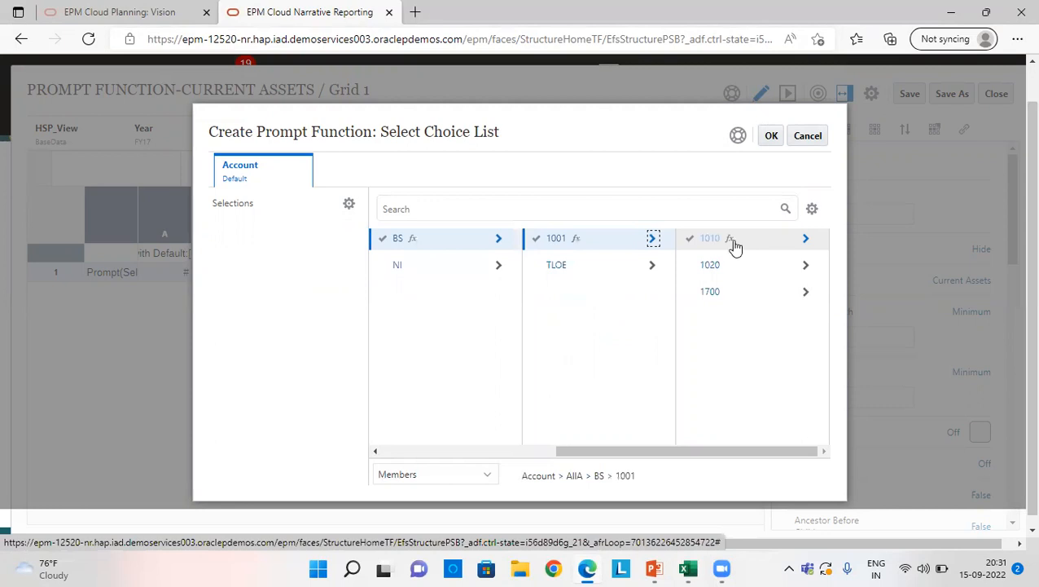
left_click(730, 239)
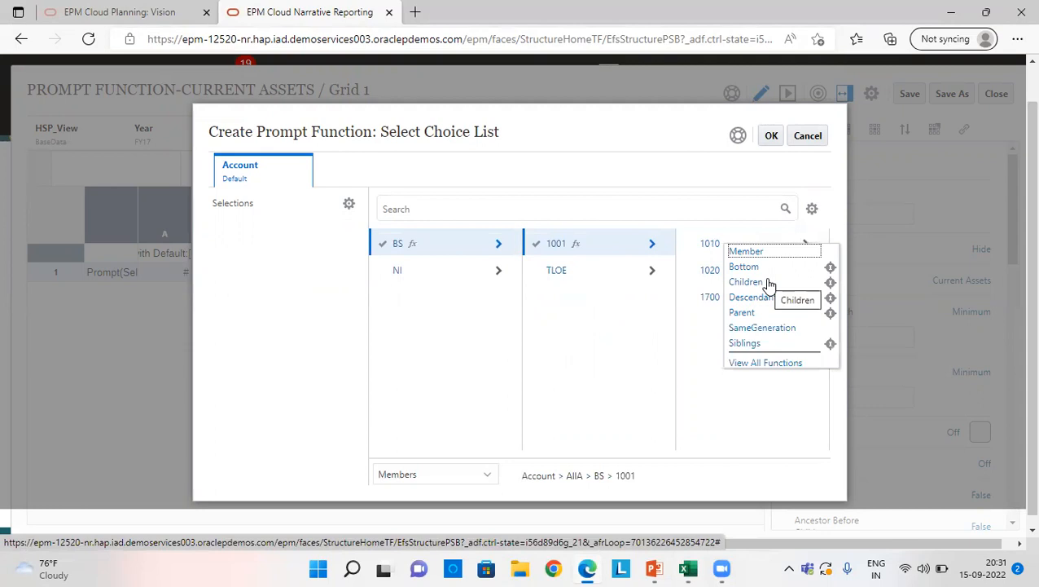
left_click(773, 137)
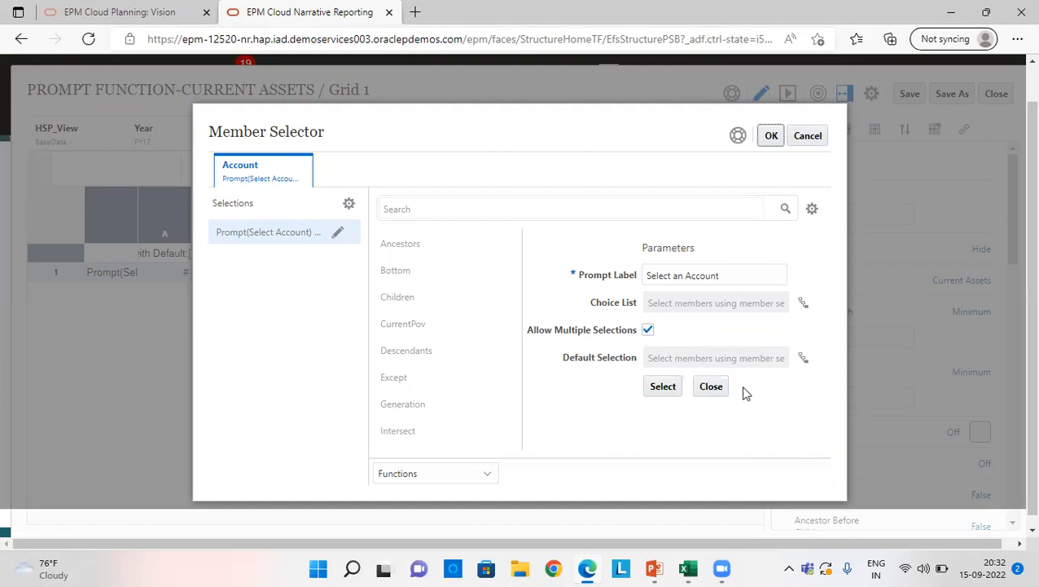
left_click(772, 138)
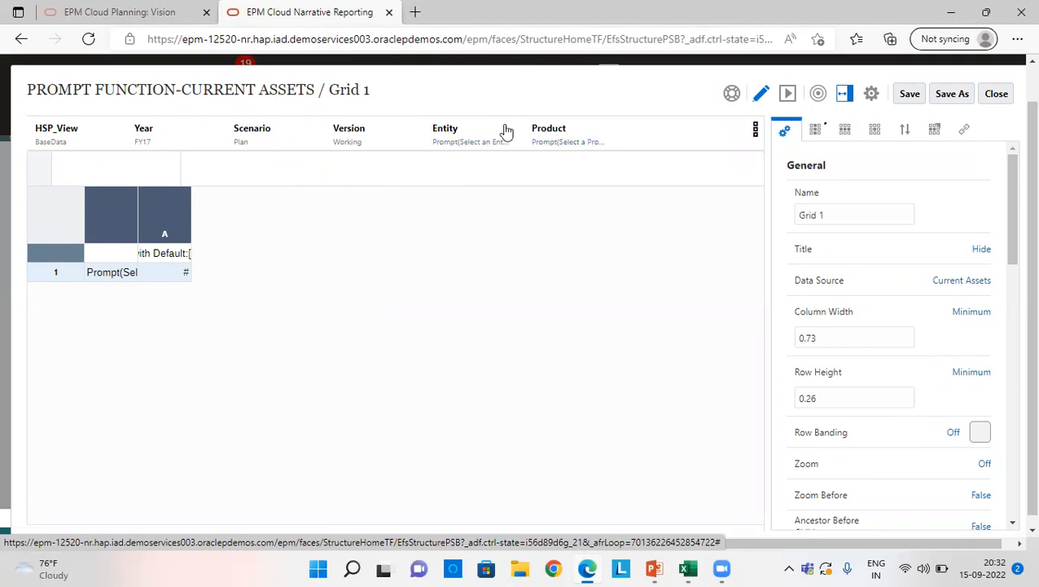
Step: Open the member selection for column A and switch the period selector from Members to Functions
left_click(172, 255)
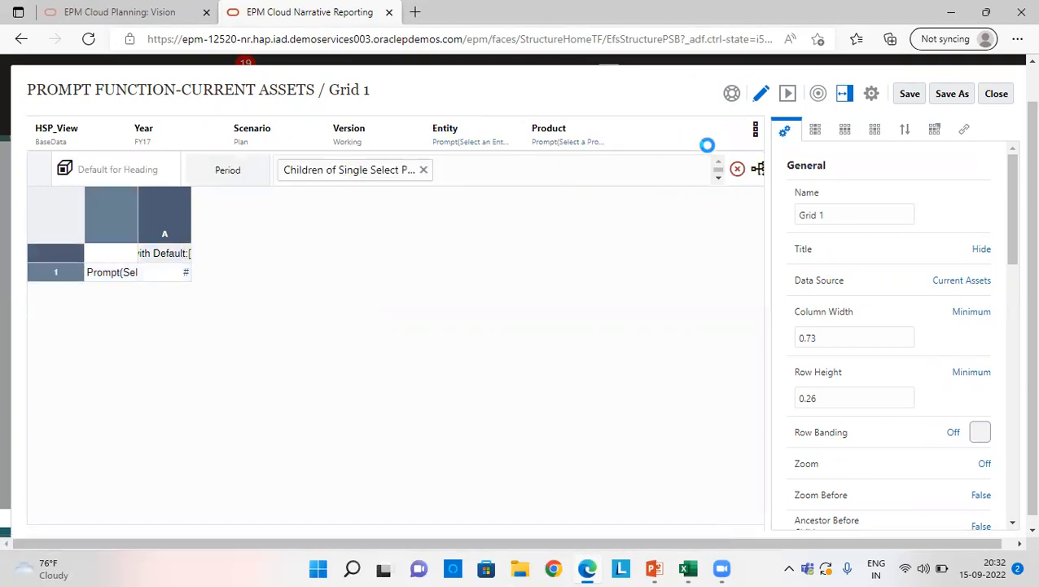
right_click(184, 233)
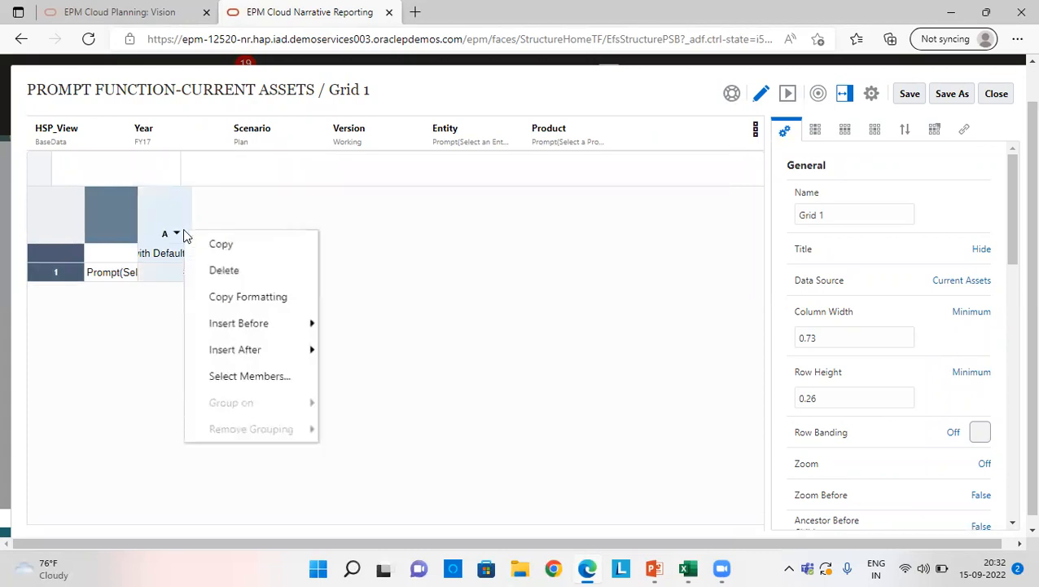
left_click(275, 377)
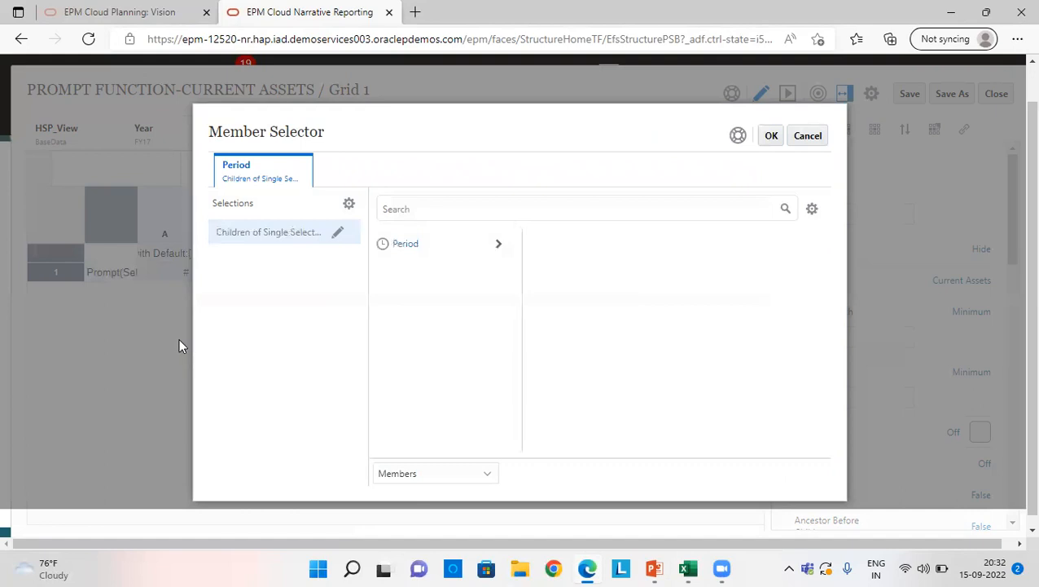
left_click(986, 12)
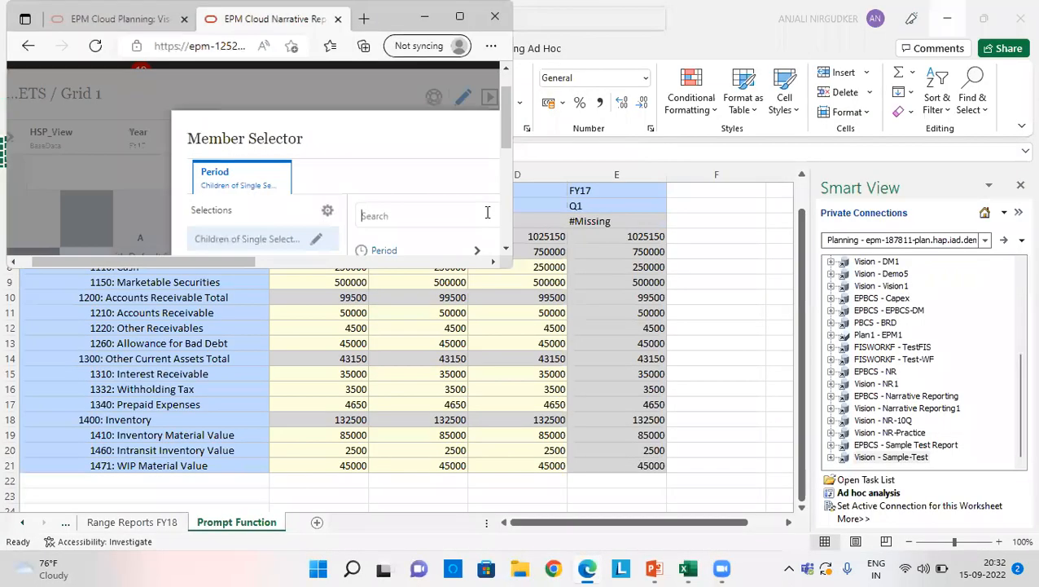
left_click(444, 224)
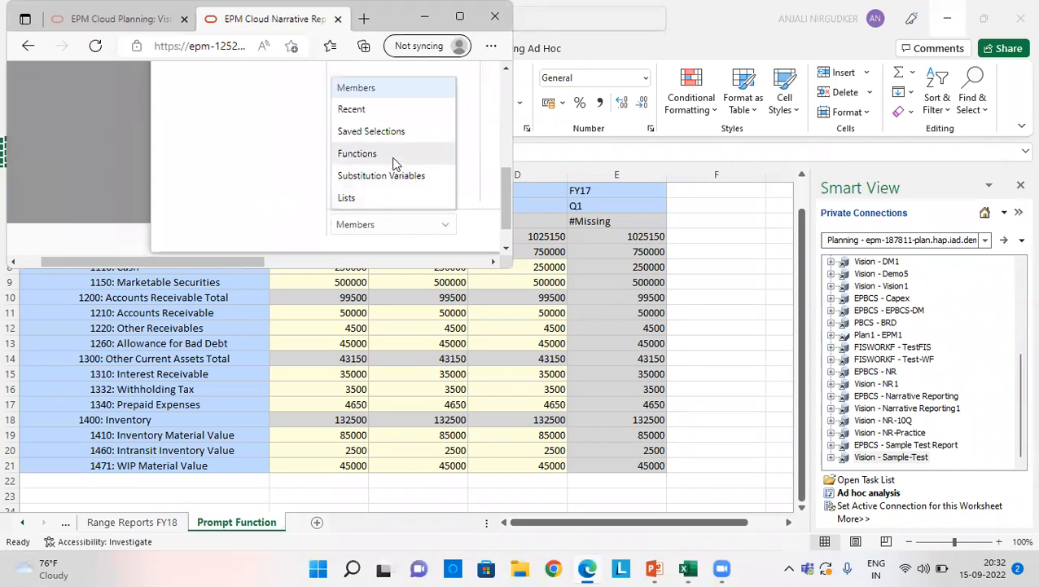
left_click(392, 154)
left_click(458, 16)
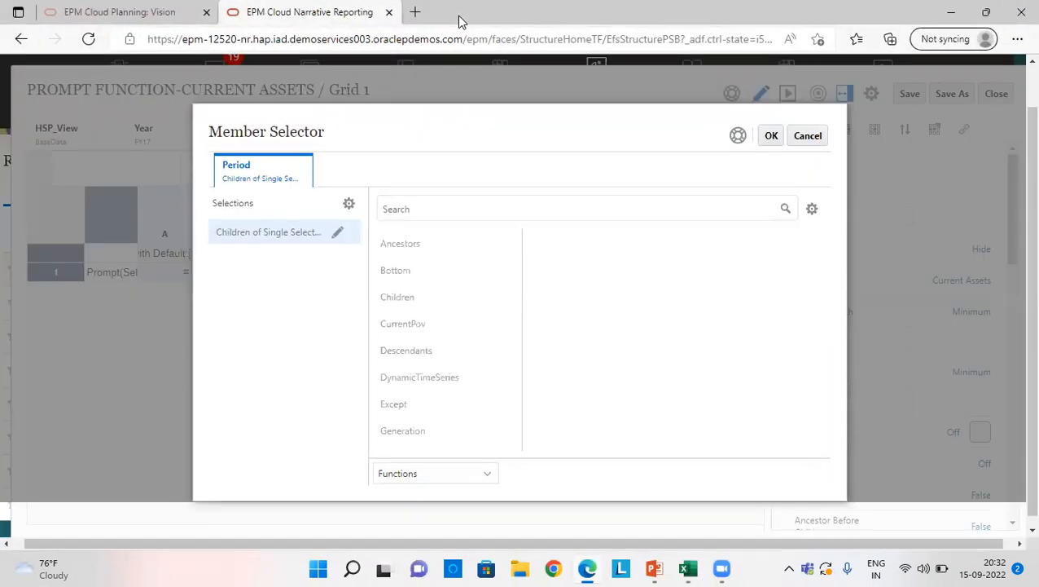
Step: Inspect the Children function's member parameter and the members under Period, cancel the parameter selection, and close the period member selector
left_click(443, 296)
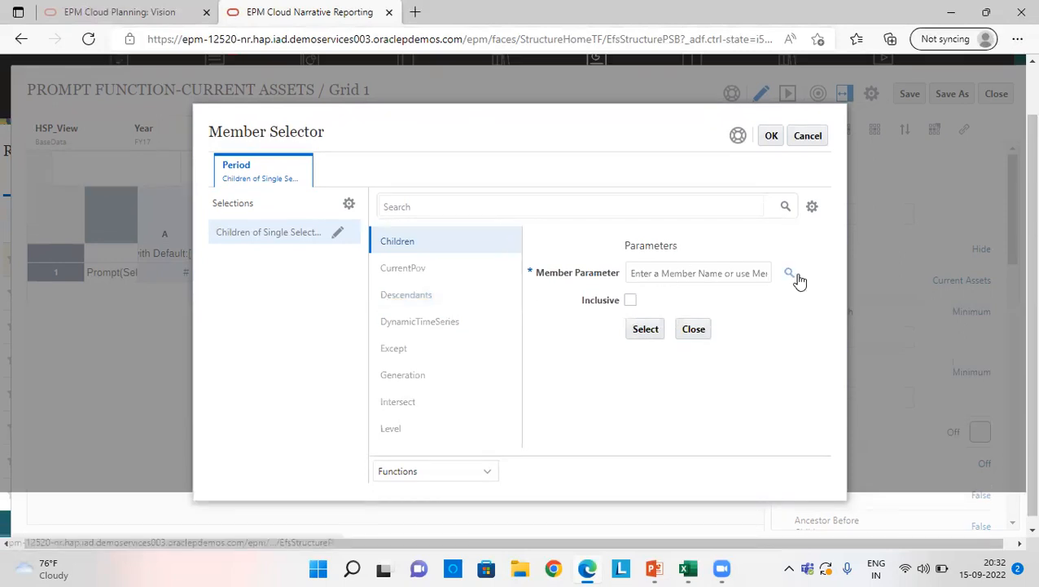
left_click(793, 275)
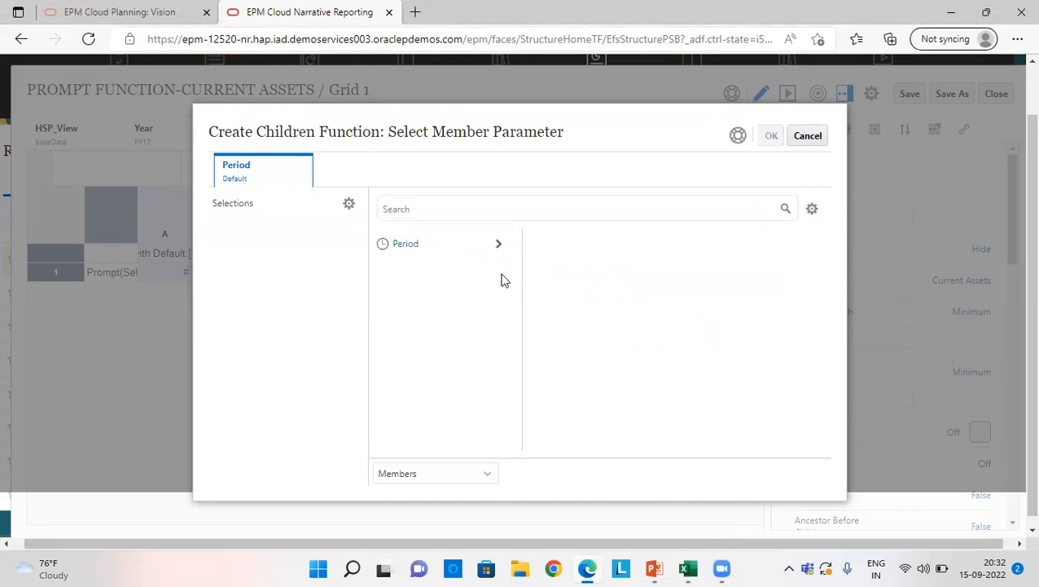
left_click(497, 244)
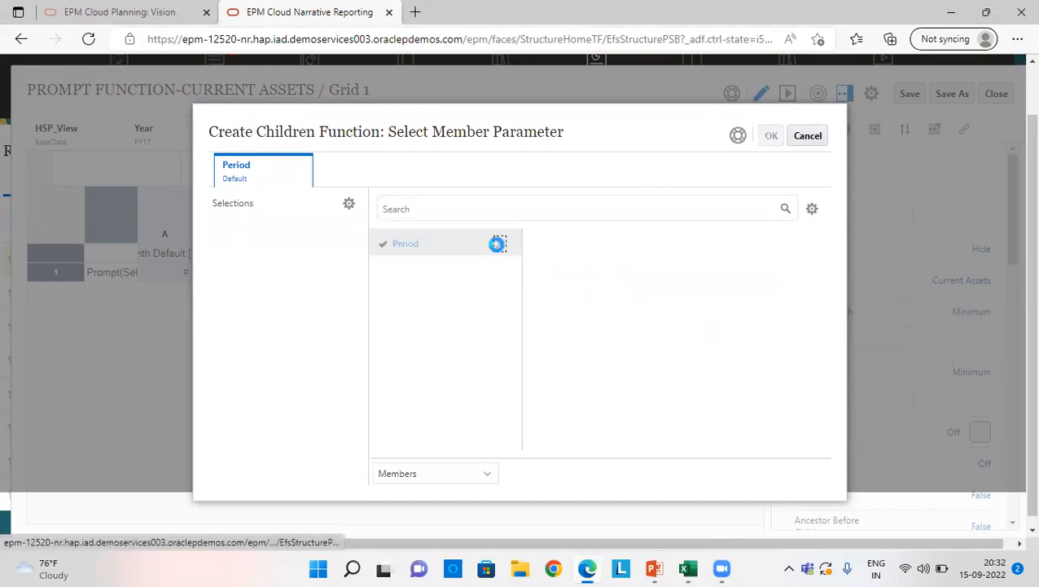
left_click(802, 137)
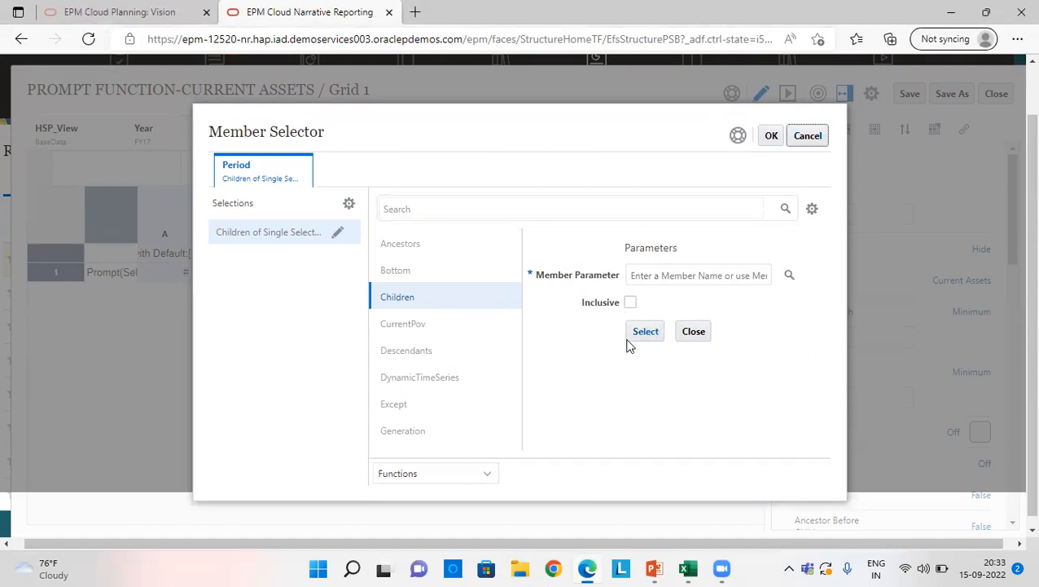
left_click(770, 137)
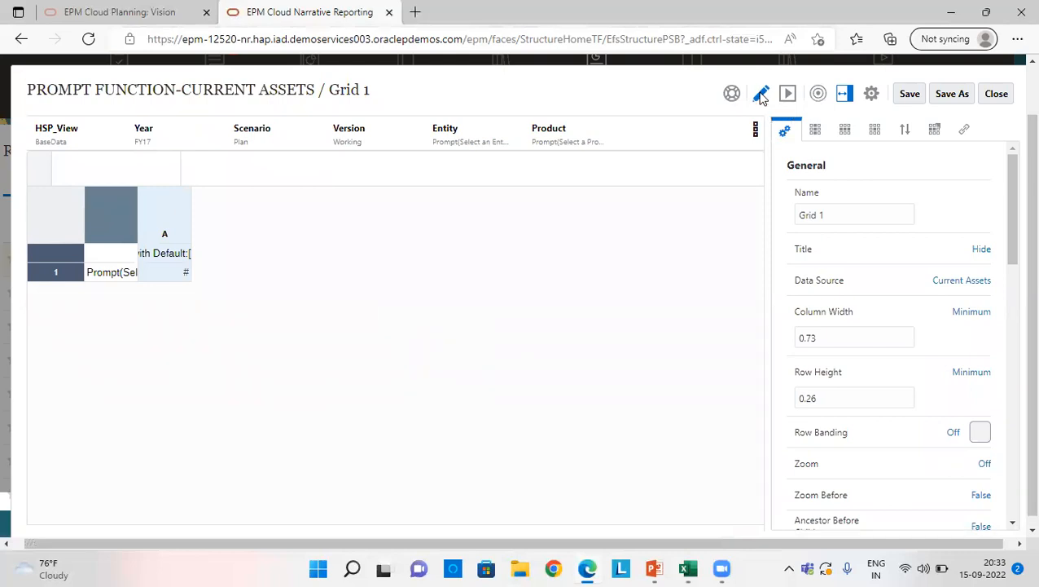
Step: Preview the grid, review the quarter prompt's choice list without changing it, and run the report with the selected members
left_click(790, 93)
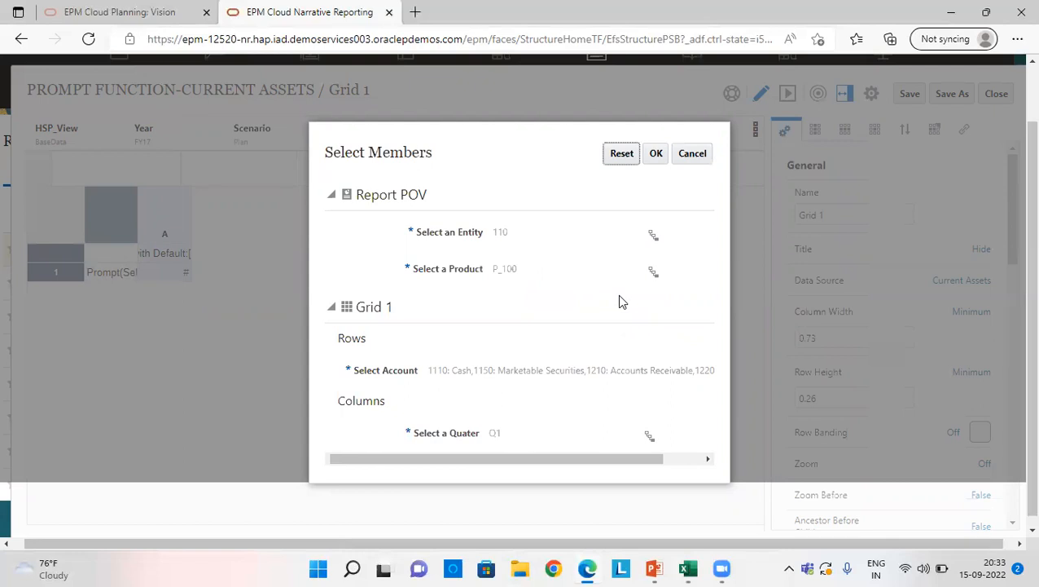
left_click(633, 375)
left_click(650, 433)
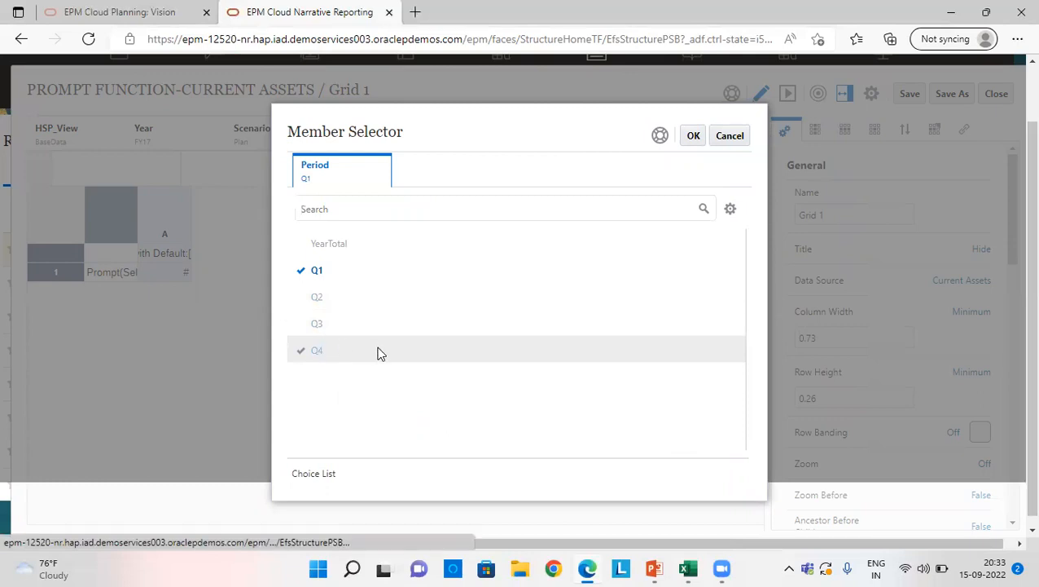
left_click(730, 139)
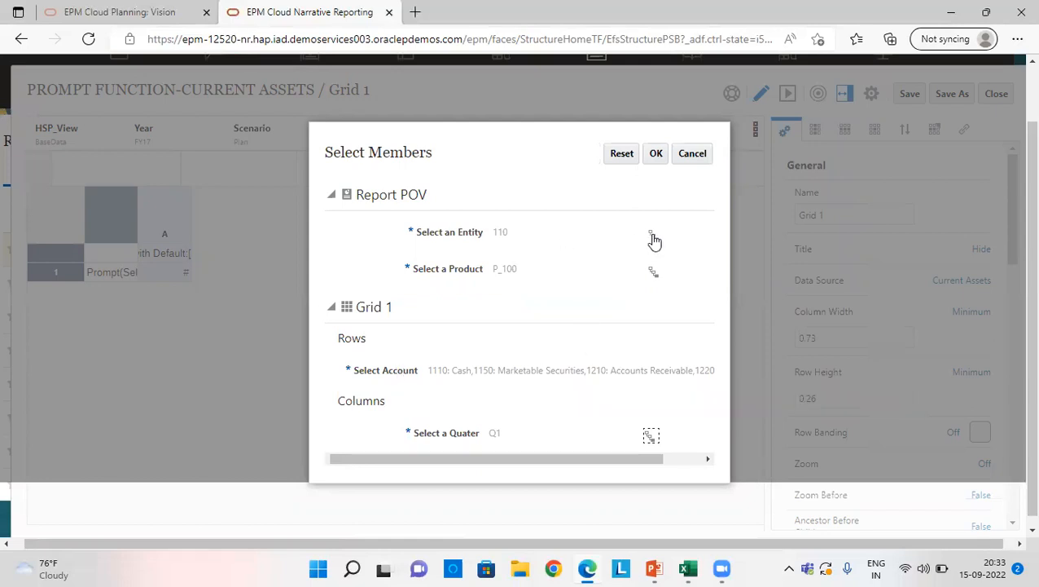
left_click(657, 154)
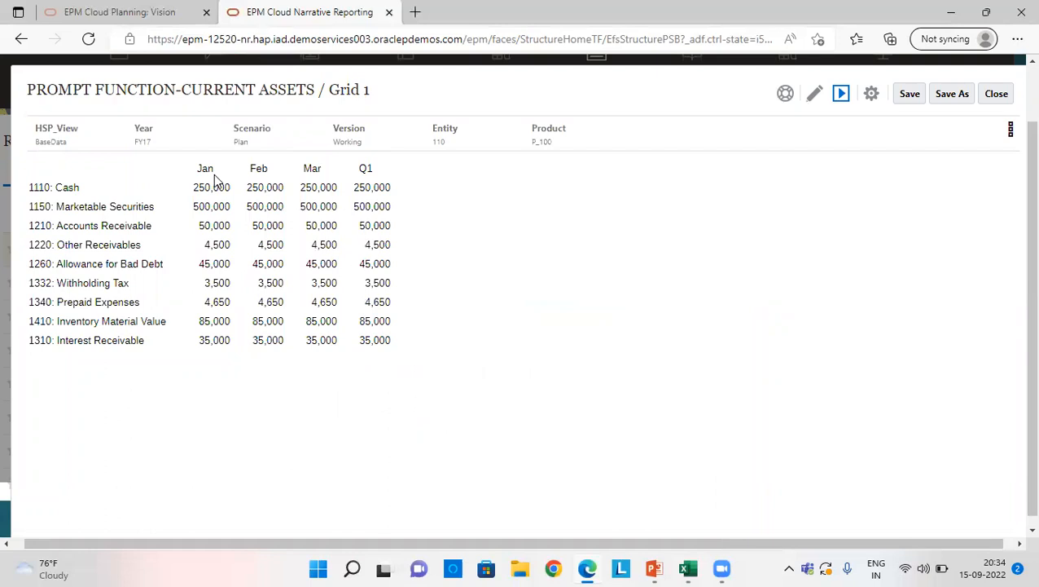
Step: Switch to the Excel workbook's Prompt Function sheet to view the source data
left_click(708, 567)
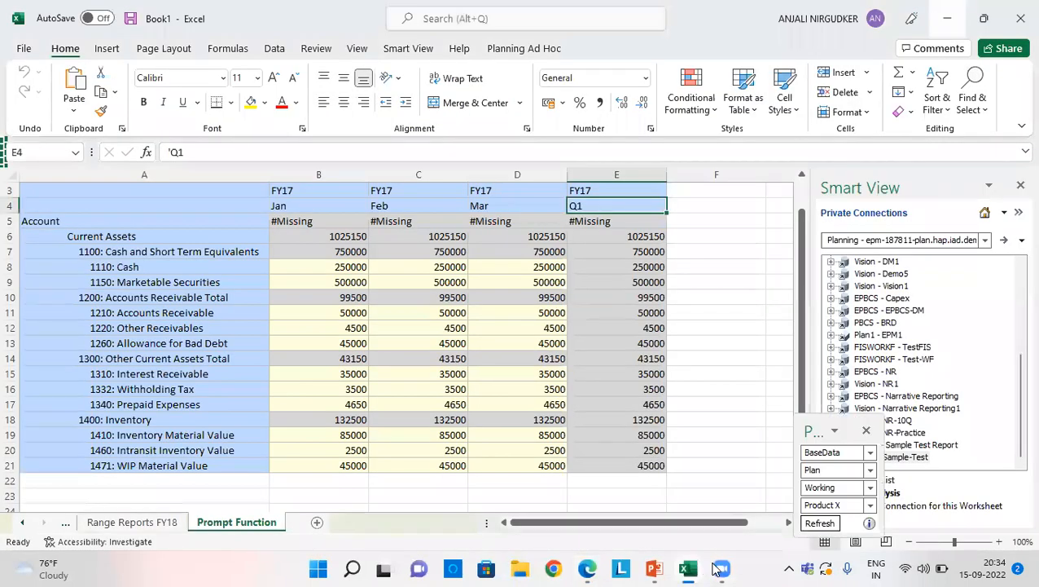
mouse_move(713, 568)
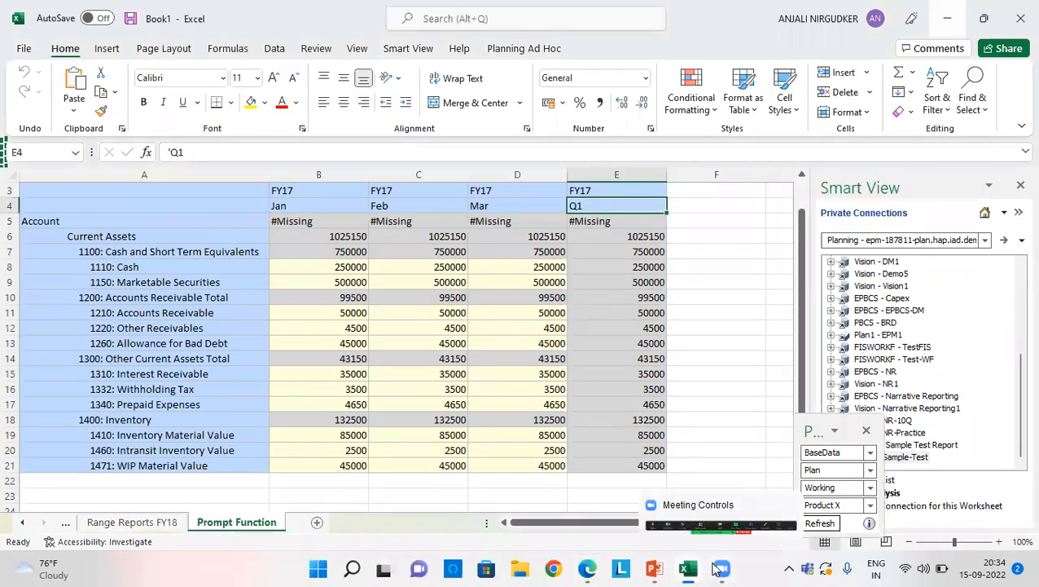
left_click(714, 568)
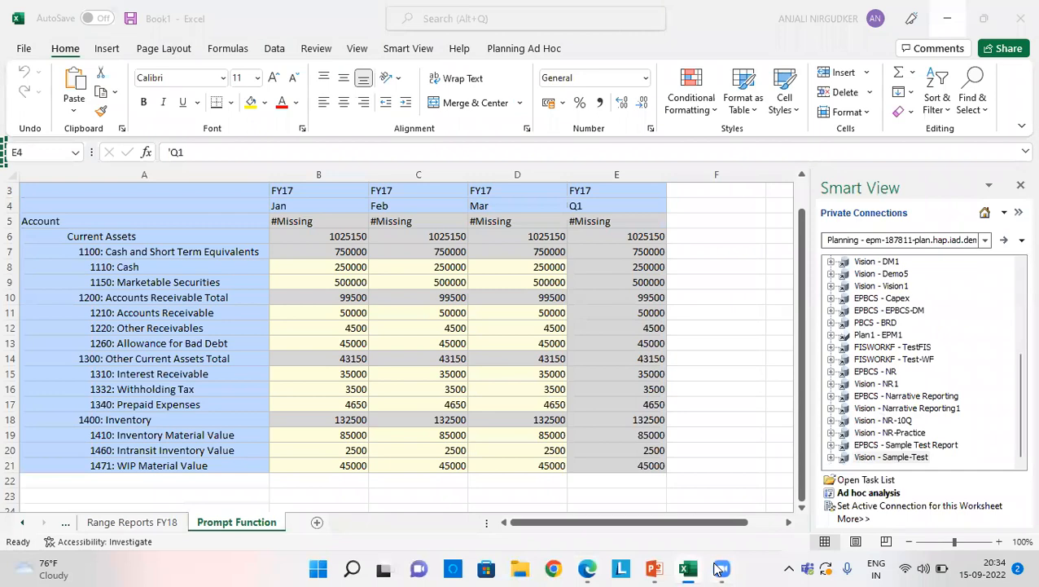